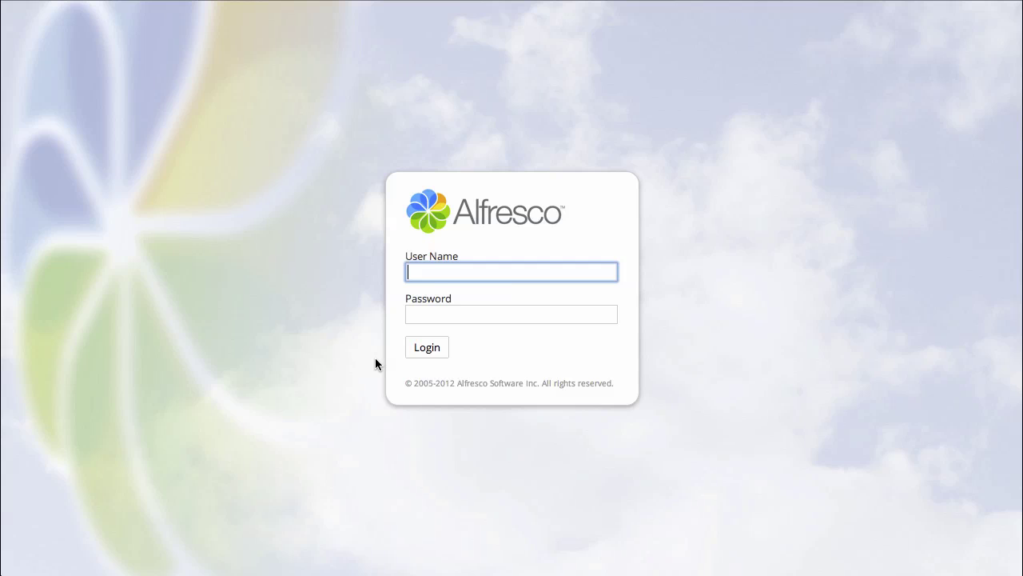
# - Log in to Alfresco Share with the owner's user name and password
pyautogui.write('jpotts')
pyautogui.press('Tab')
pyautogui.write('••••')
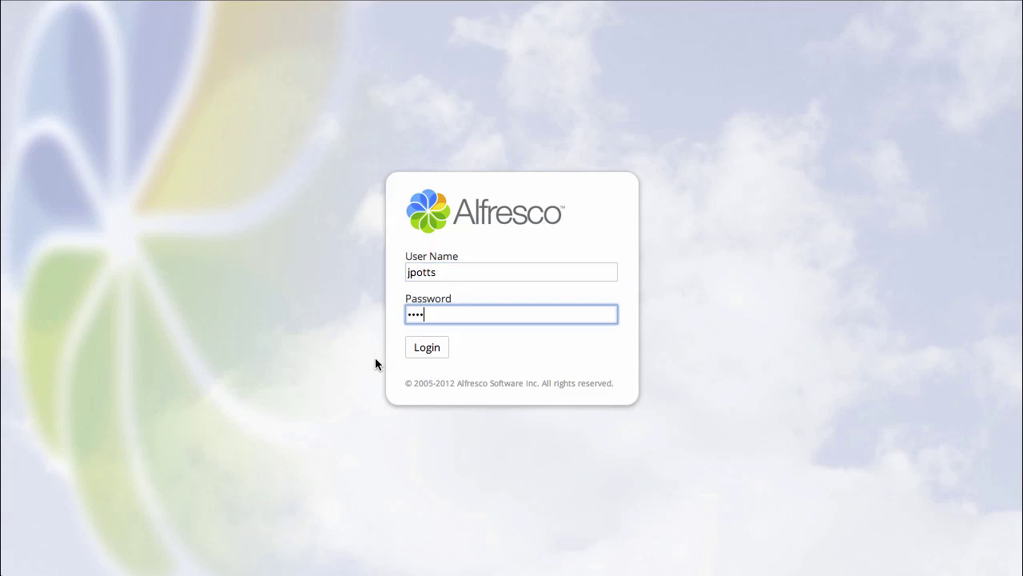
pyautogui.write('••••')
pyautogui.press('Return')
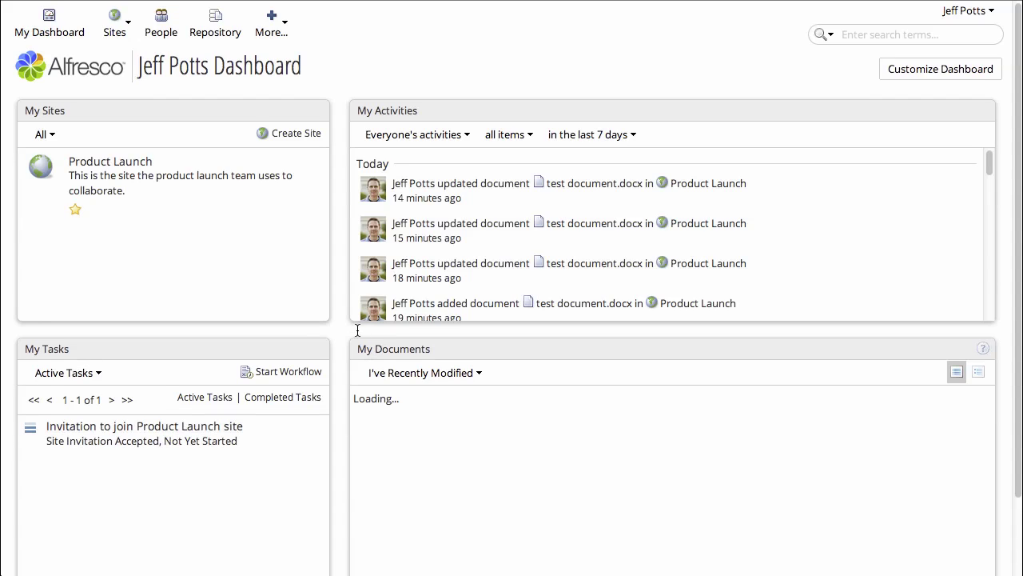
# - In the Product Launch site, create a folder named 'Version Test' and open it
pyautogui.click(95, 164)
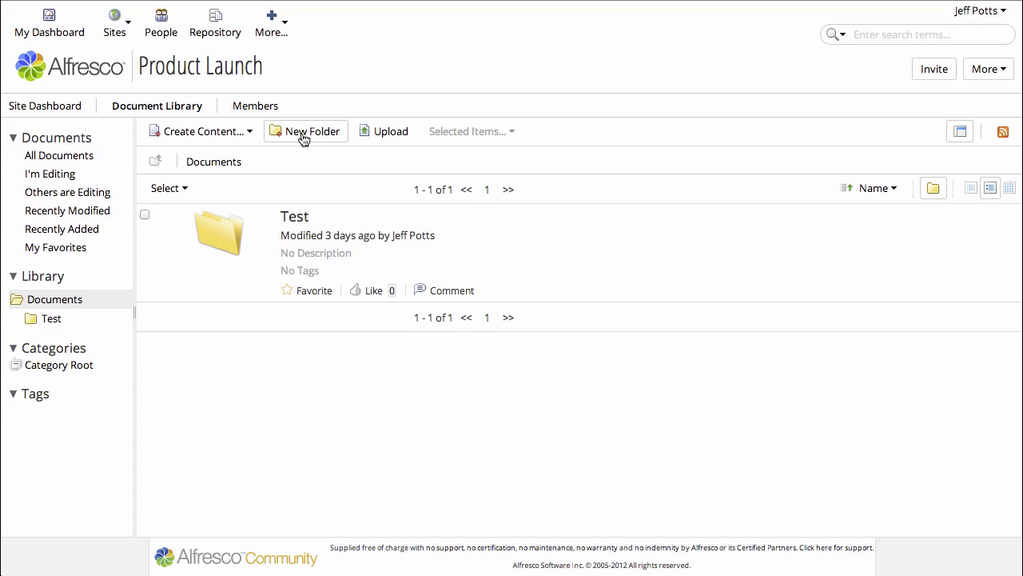
pyautogui.click(302, 136)
pyautogui.write('Version Test')
pyautogui.click(475, 422)
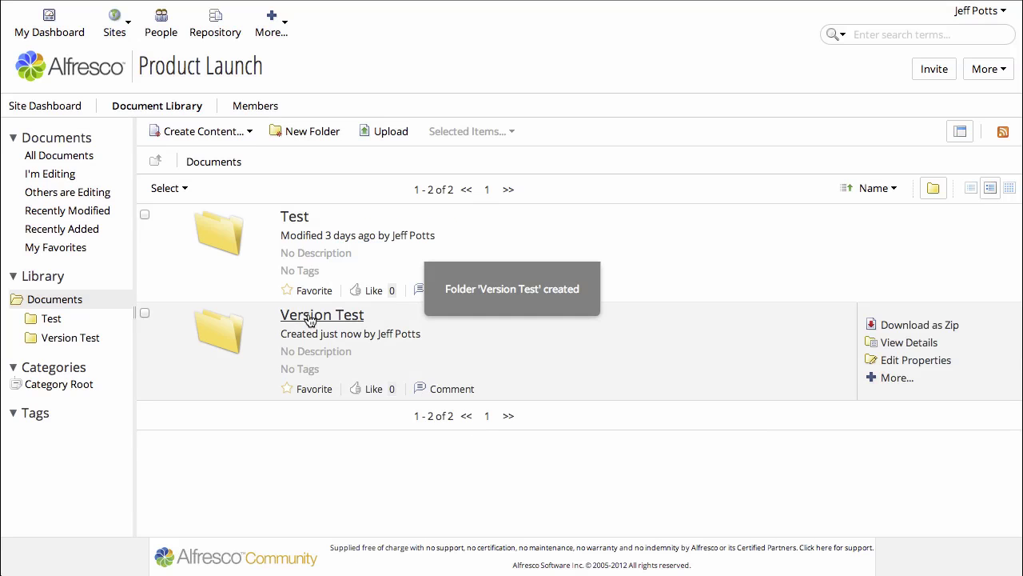
pyautogui.click(308, 315)
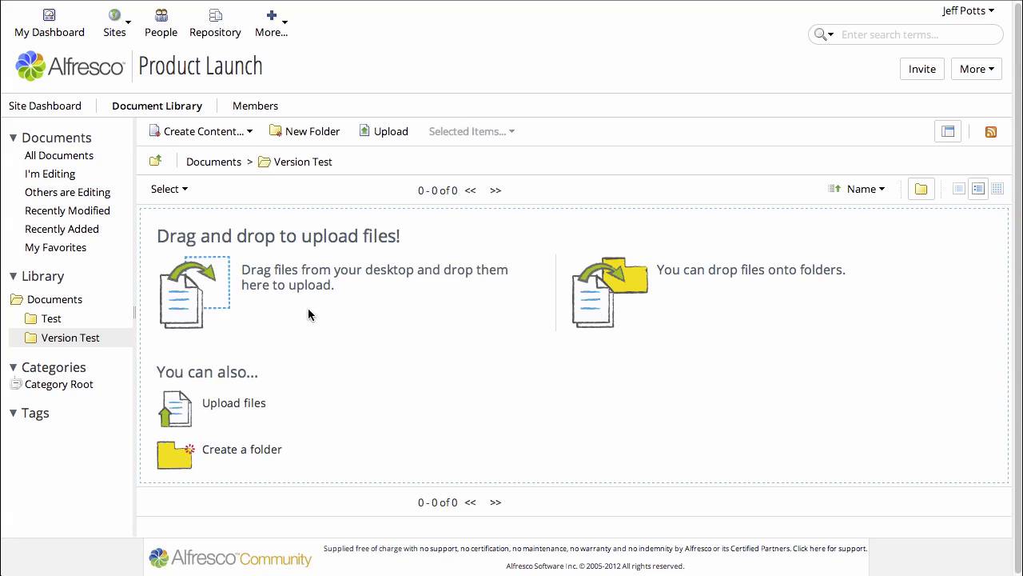
# - Upload test document.docx from Finder into the Version Test folder by drag-and-drop
pyautogui.press('super+Tab')
pyautogui.press('super+Tab')
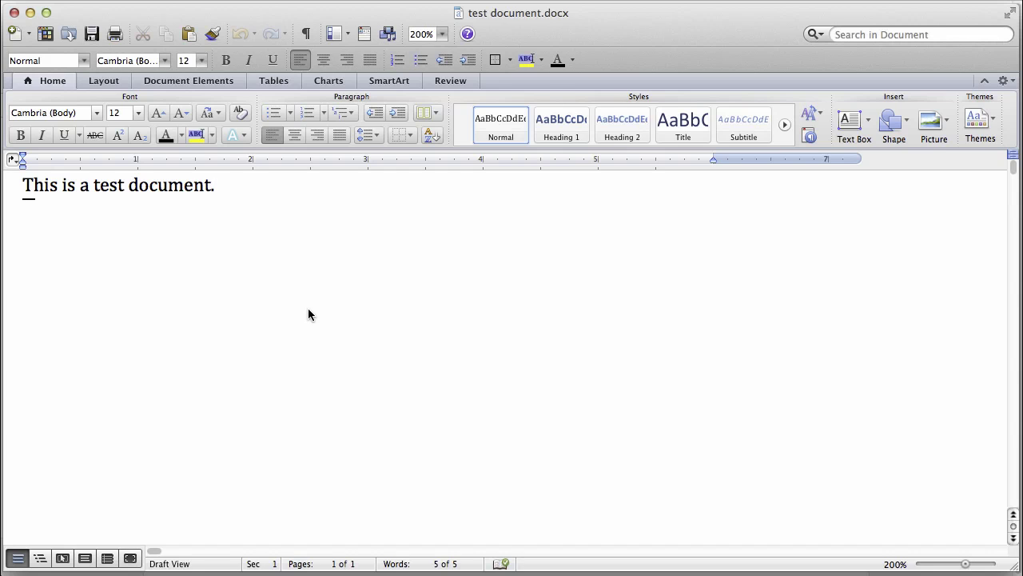
pyautogui.press('super+Tab')
pyautogui.press('super+Tab')
pyautogui.press('super+Tab')
pyautogui.press('super+Tab')
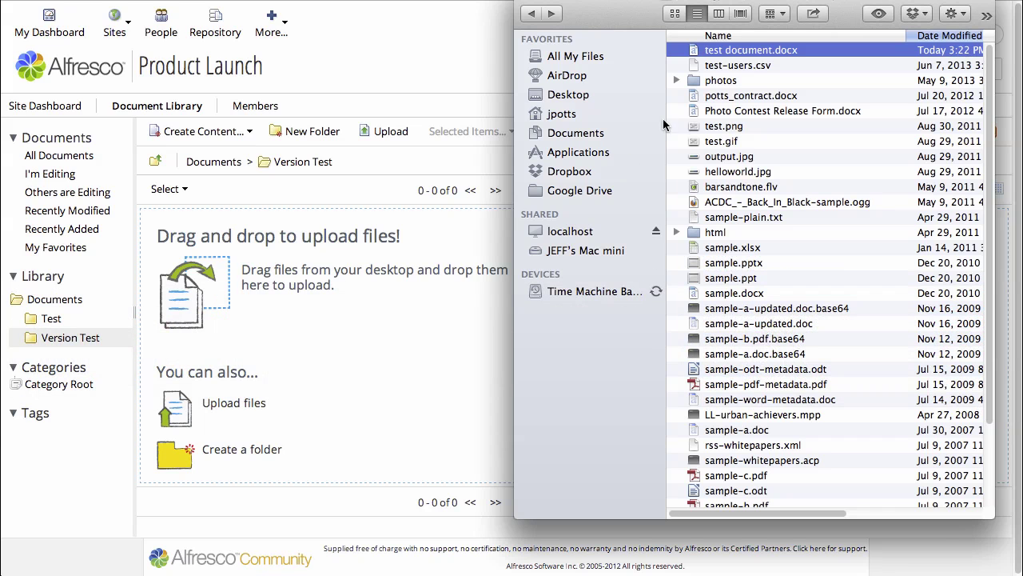
pyautogui.moveTo(739, 51); pyautogui.dragTo(305, 322)
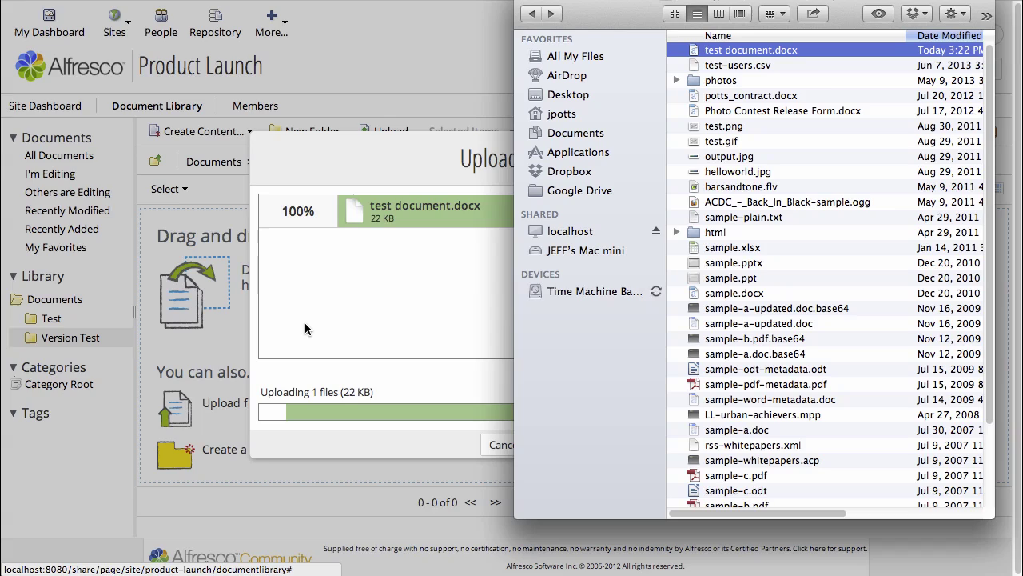
pyautogui.click(305, 322)
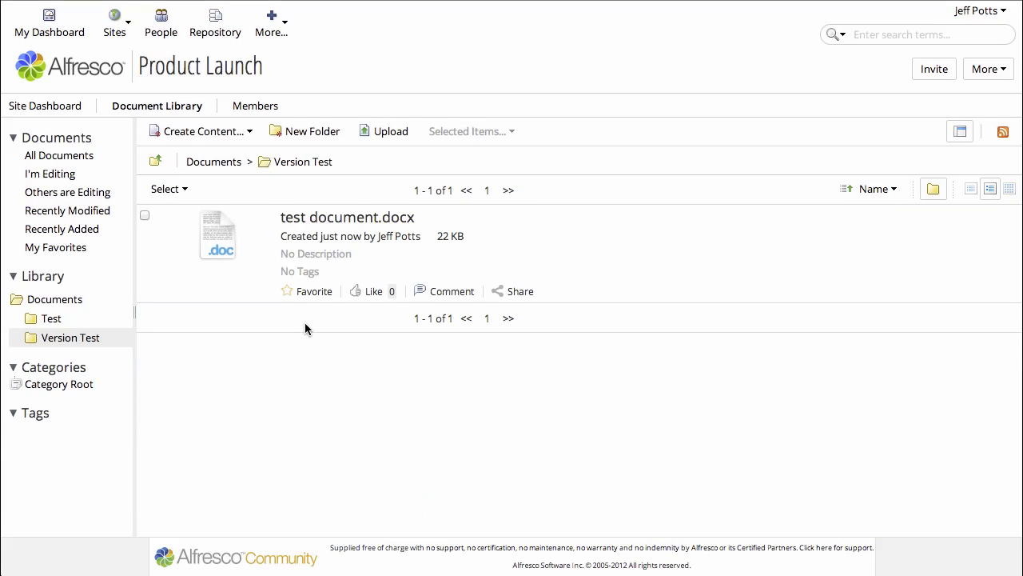
# - Open test document.docx's details page and check its Version History shows only 1.0
pyautogui.moveTo(335, 221)
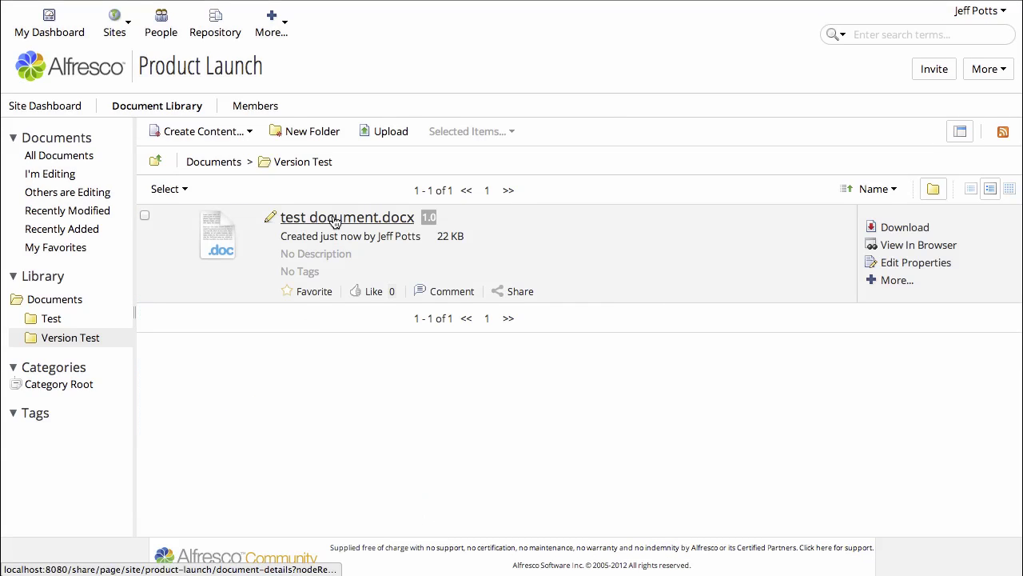
pyautogui.click(336, 222)
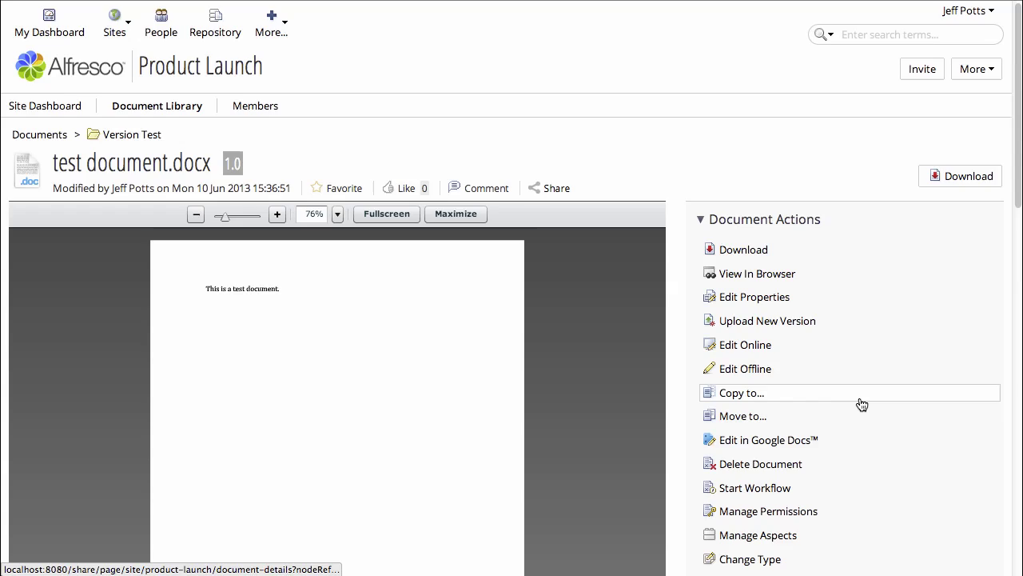
pyautogui.scroll(-11, 861, 404)
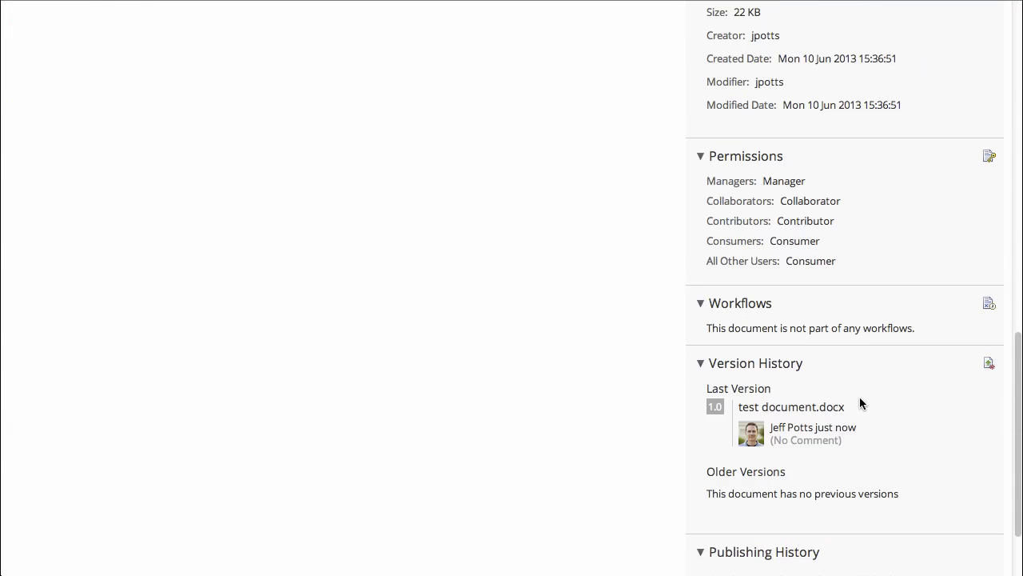
pyautogui.scroll(10, 861, 399)
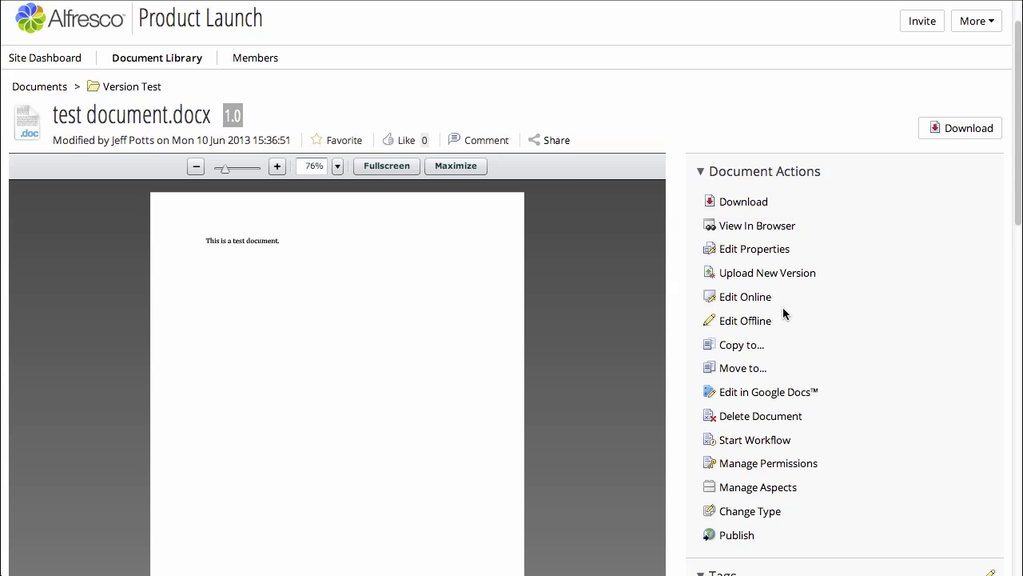
# - Reopen test document.docx in Word and append 'Let's make a change and upload it as a new version.'
pyautogui.press('super+Tab')
pyautogui.press('super+Tab')
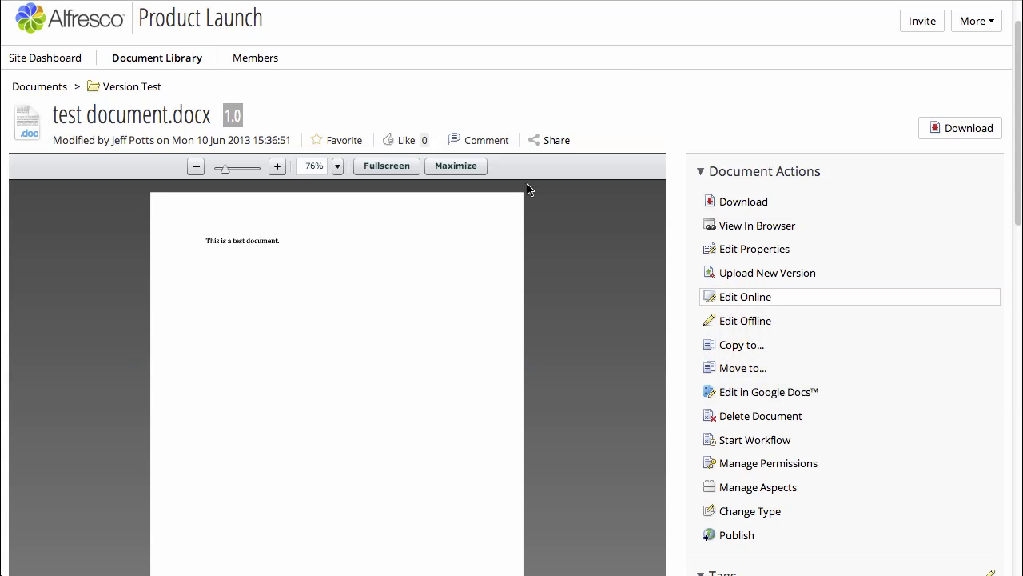
pyautogui.click(100, 0)
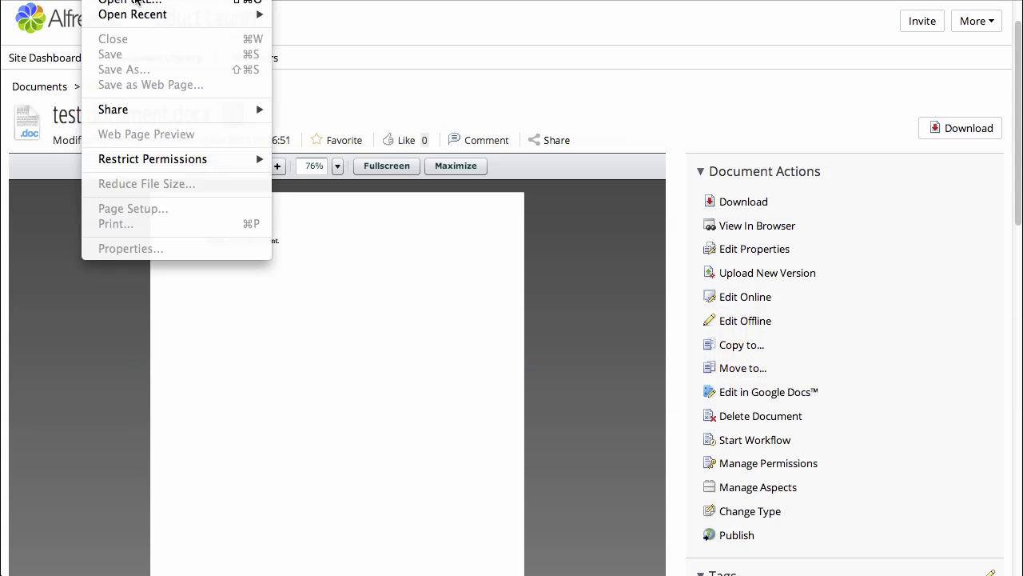
pyautogui.moveTo(210, 14)
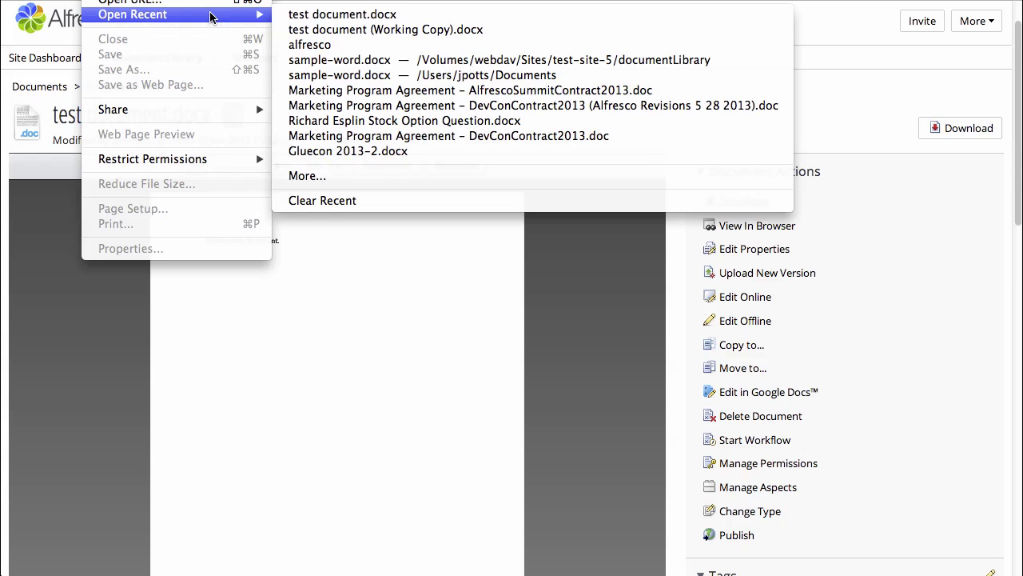
pyautogui.click(304, 14)
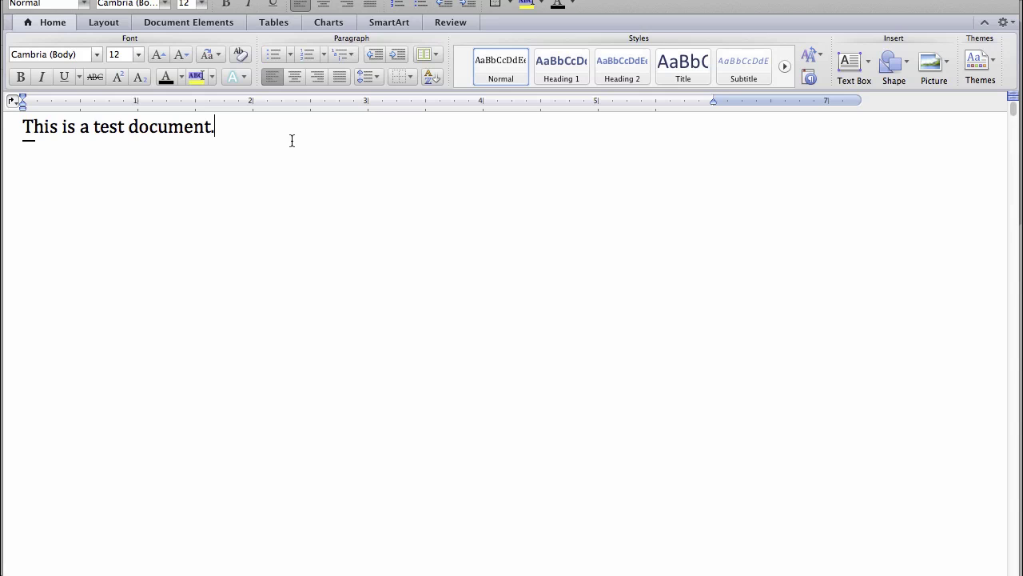
pyautogui.click(292, 141)
pyautogui.write("Let's make a change and upload it as a new version.")
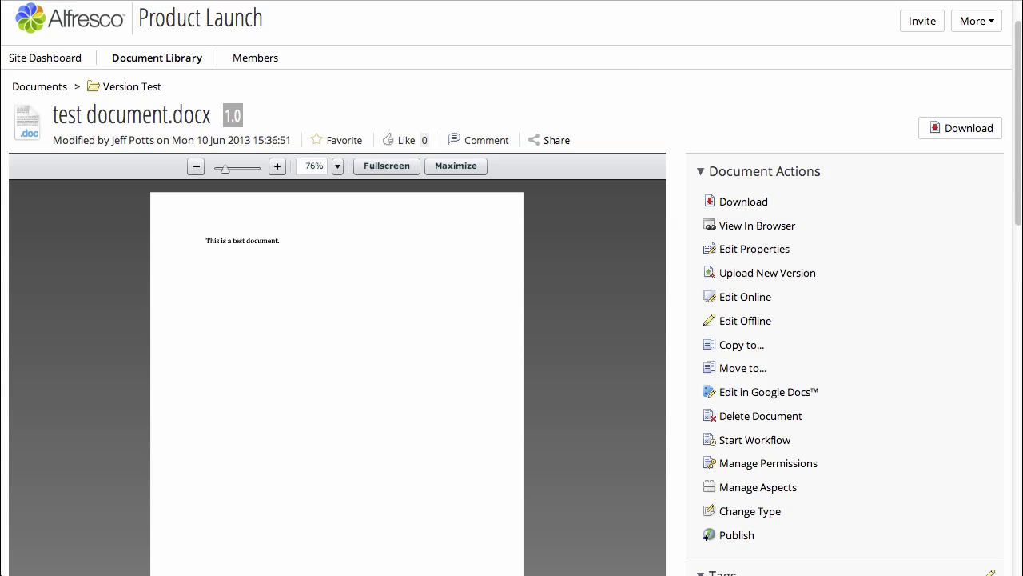
# - Upload the edited test document.docx as a new version commented 'This doc has a minor change.'
pyautogui.click(783, 275)
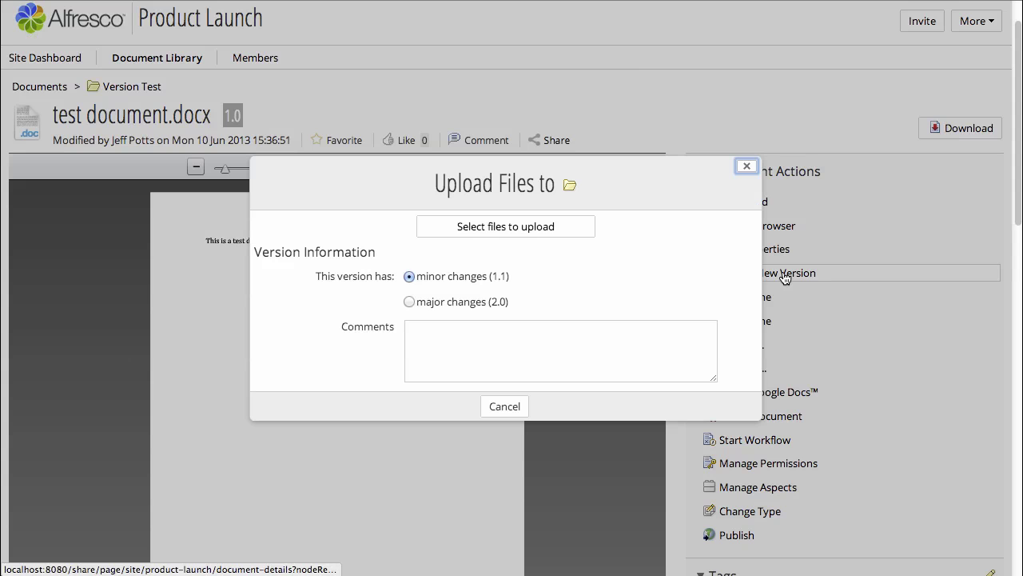
pyautogui.click(500, 229)
pyautogui.click(520, 58)
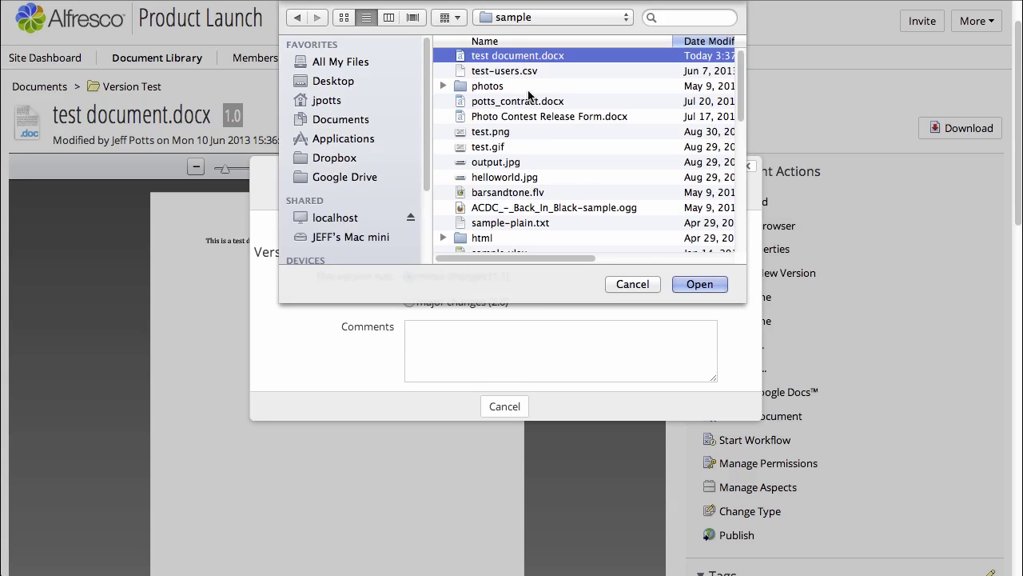
pyautogui.click(691, 285)
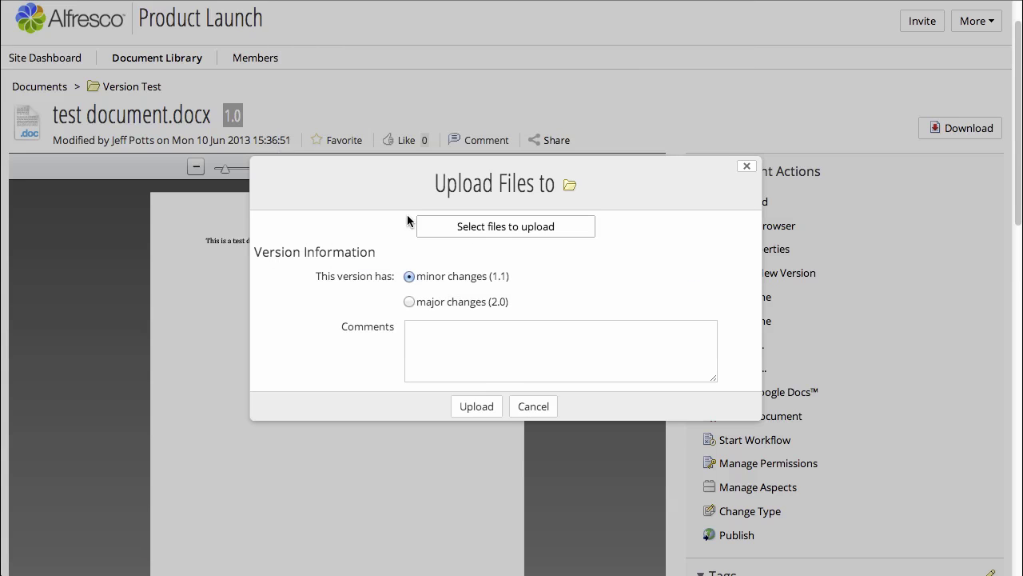
pyautogui.click(445, 341)
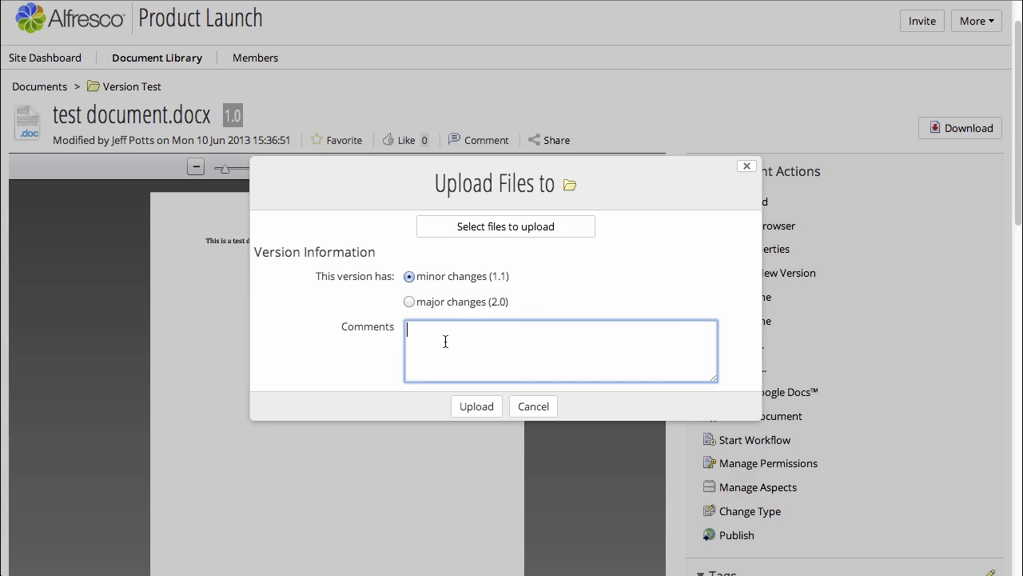
pyautogui.write('This doc has a minor change.')
pyautogui.click(468, 408)
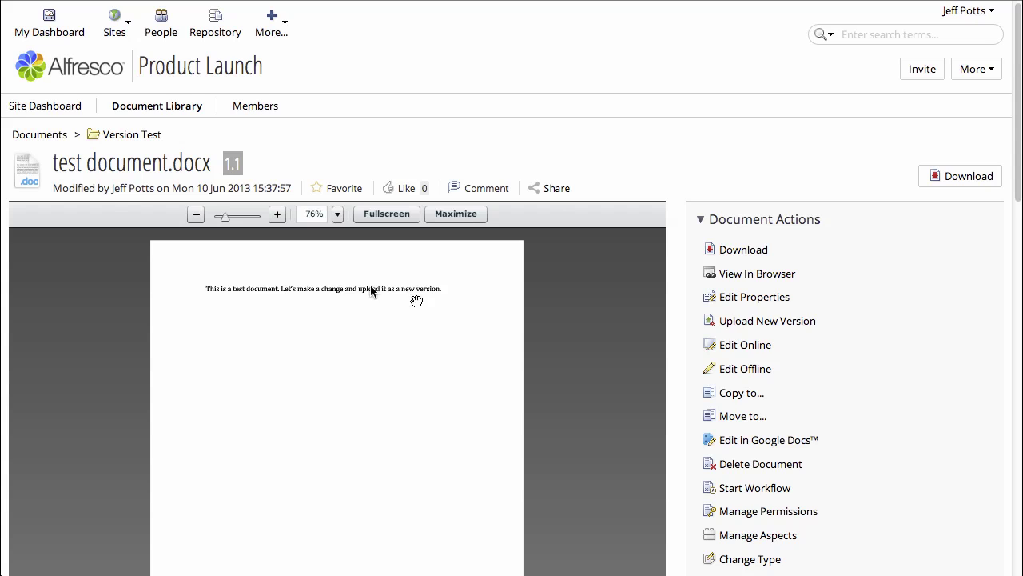
pyautogui.click(277, 214)
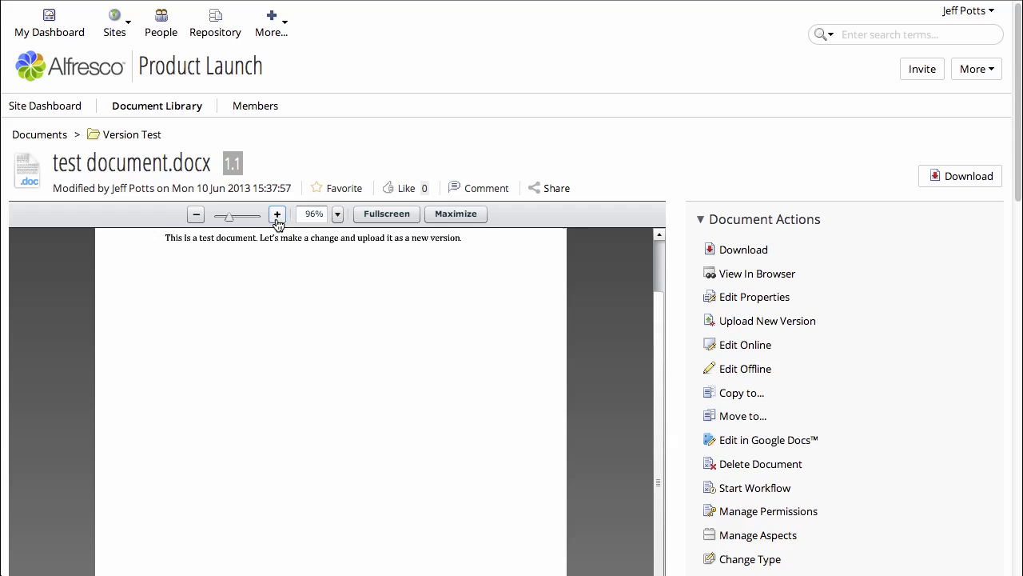
pyautogui.click(275, 215)
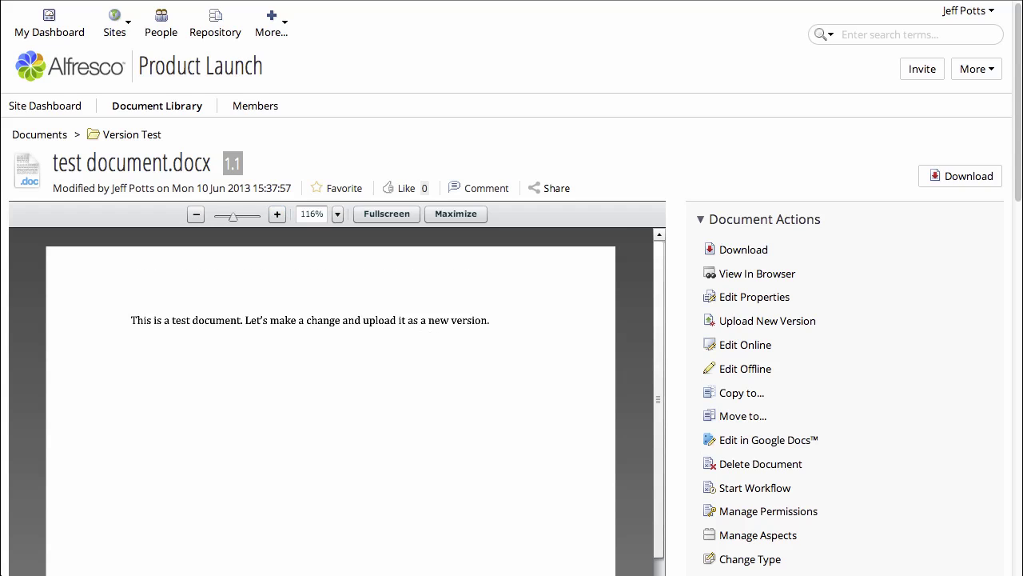
pyautogui.scroll(-9, 816, 424)
pyautogui.scroll(-5, 815, 425)
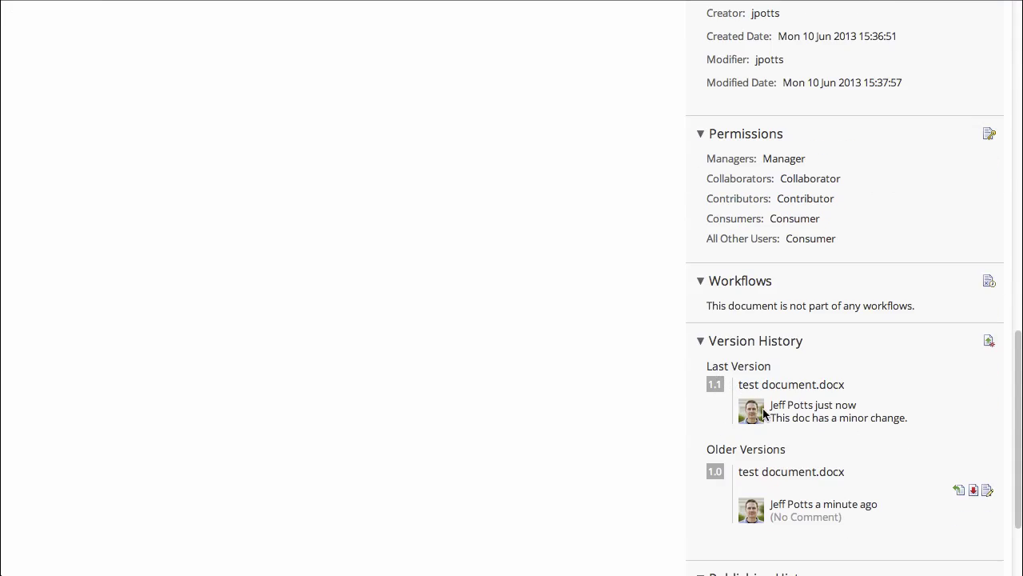
pyautogui.moveTo(917, 422); pyautogui.dragTo(769, 422)
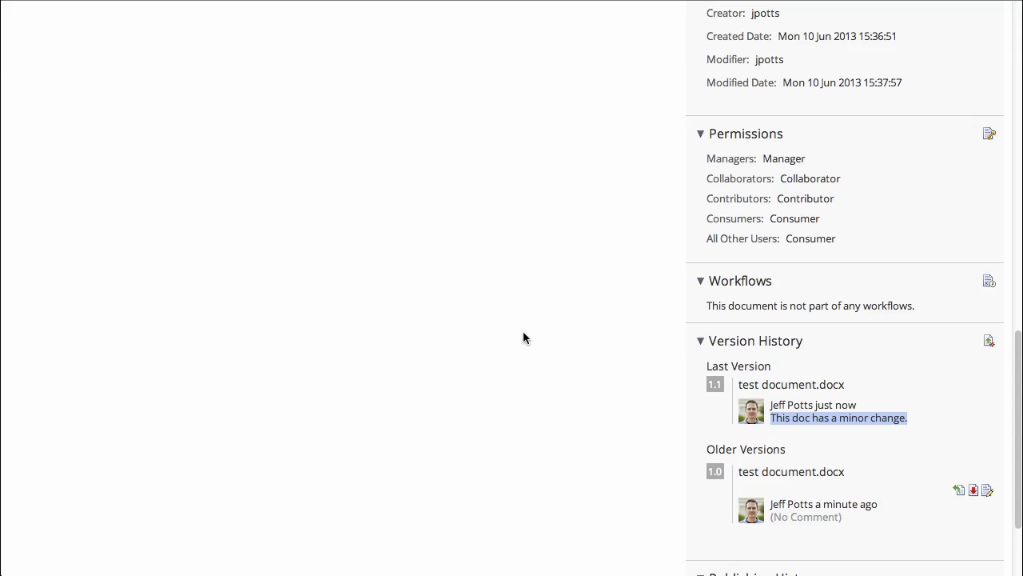
pyautogui.scroll(7, 524, 332)
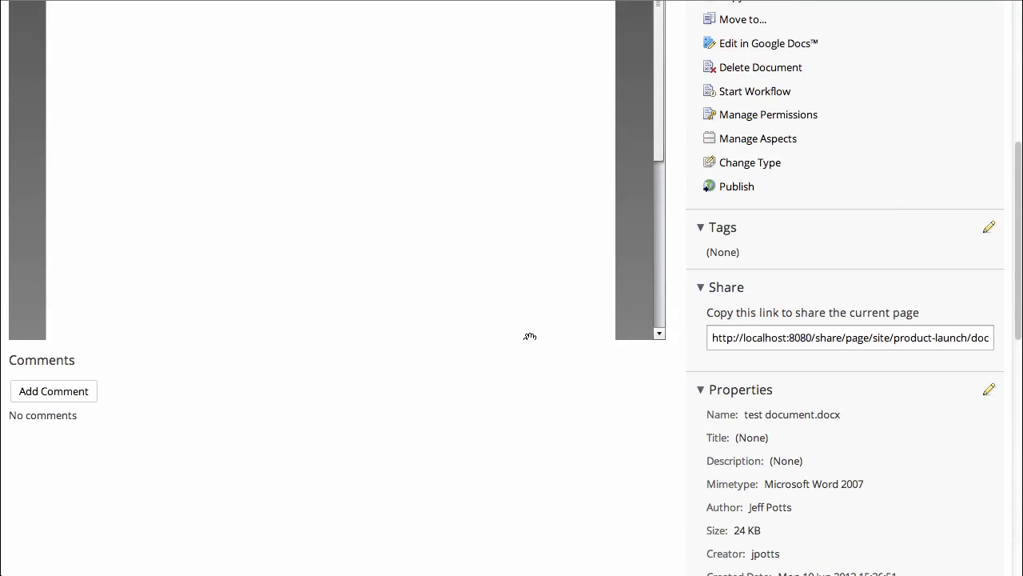
pyautogui.scroll(5, 882, 210)
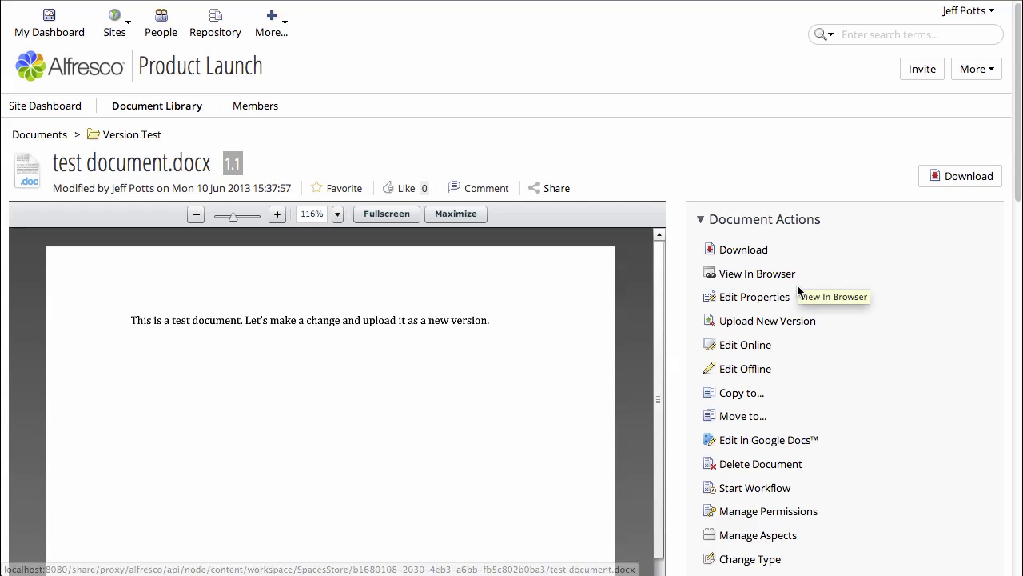
# - Check out test document.docx with Edit Offline so a working copy is created
pyautogui.click(755, 379)
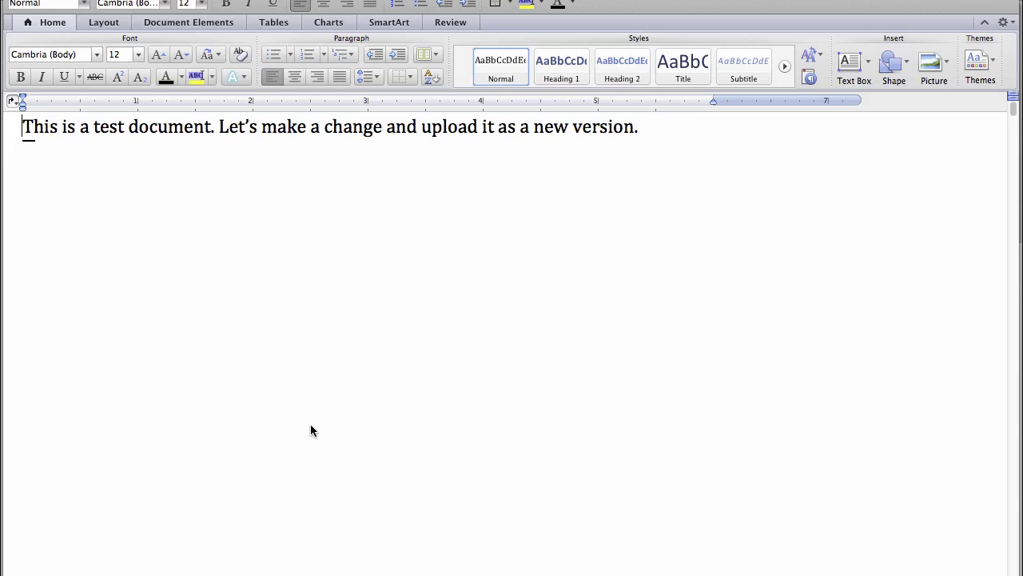
pyautogui.press('super+Tab')
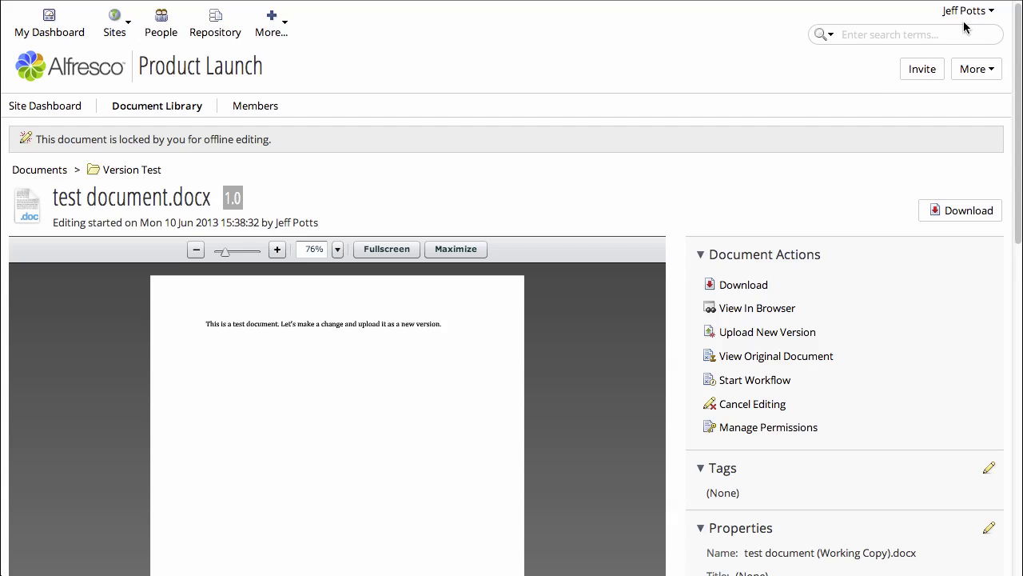
# - Log out and sign back in as the second test user
pyautogui.click(968, 11)
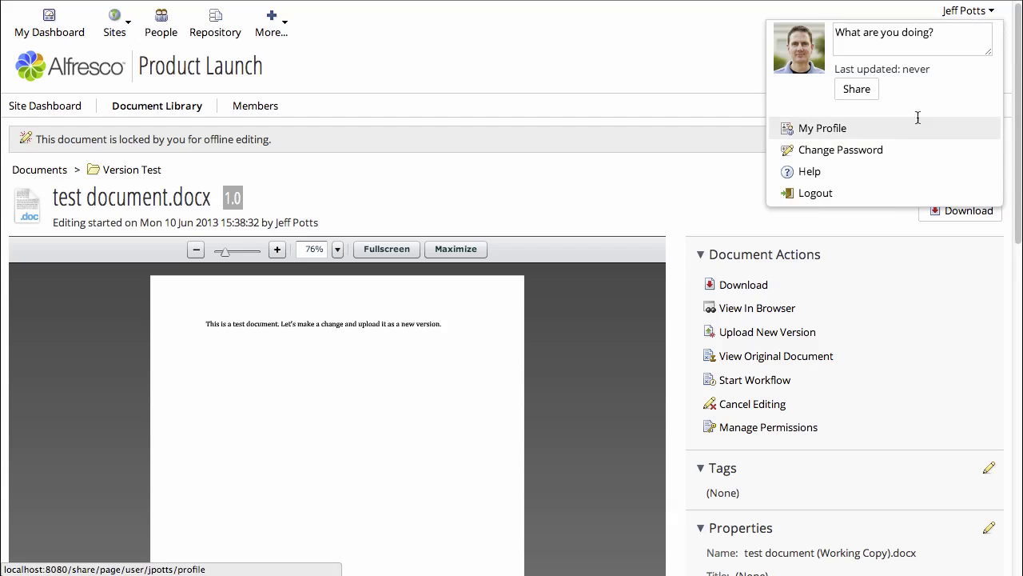
pyautogui.click(828, 197)
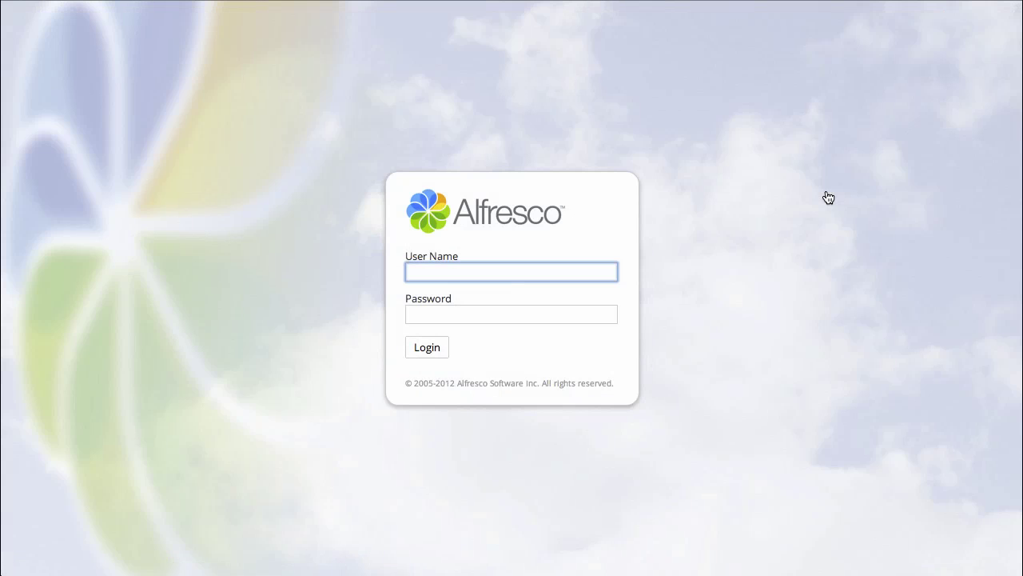
pyautogui.write('tuser1')
pyautogui.press('Tab')
pyautogui.write('••••••••')
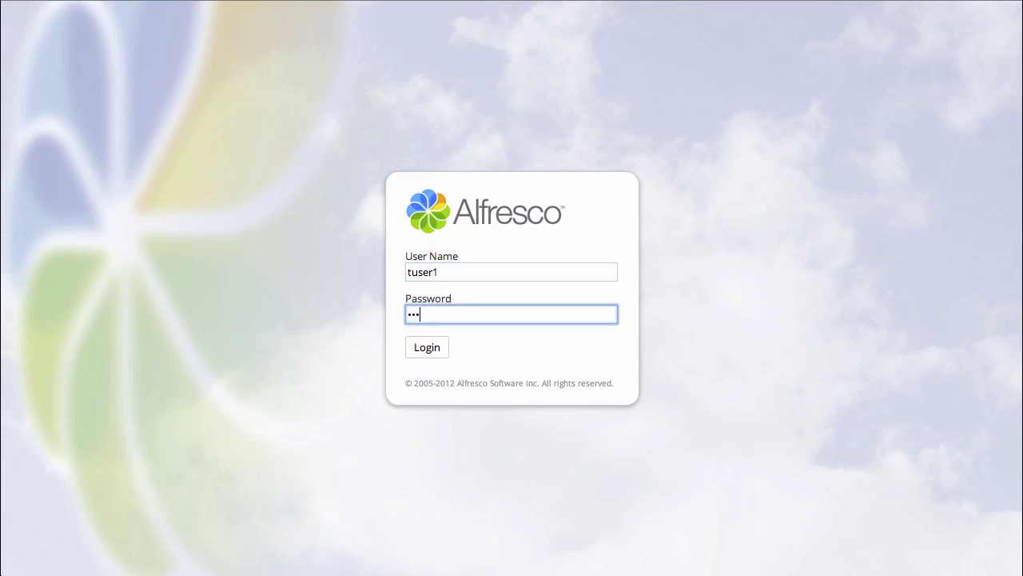
pyautogui.press('Return')
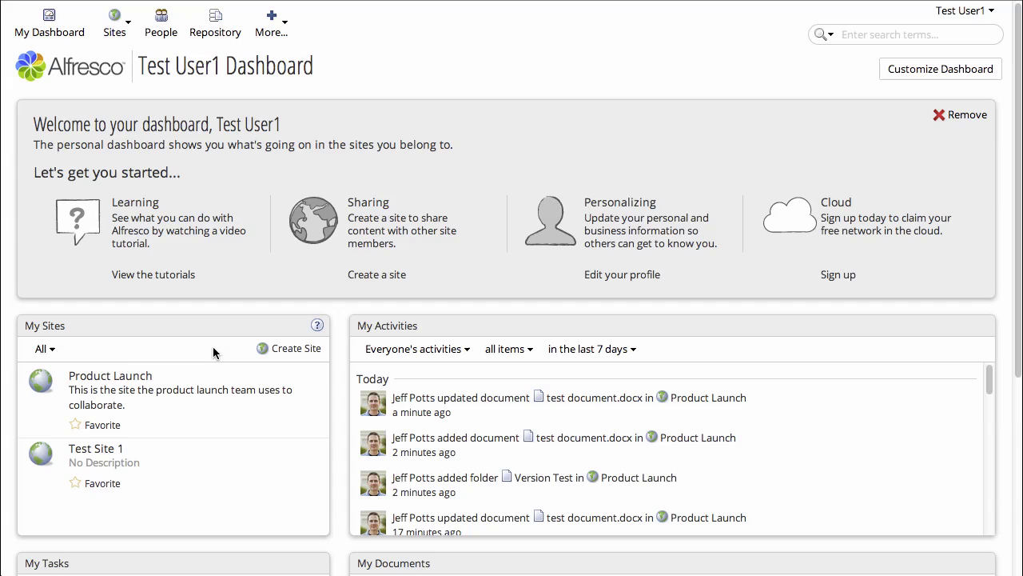
# - Open Product Launch's Version Test folder and check which actions the locked document allows
pyautogui.click(123, 383)
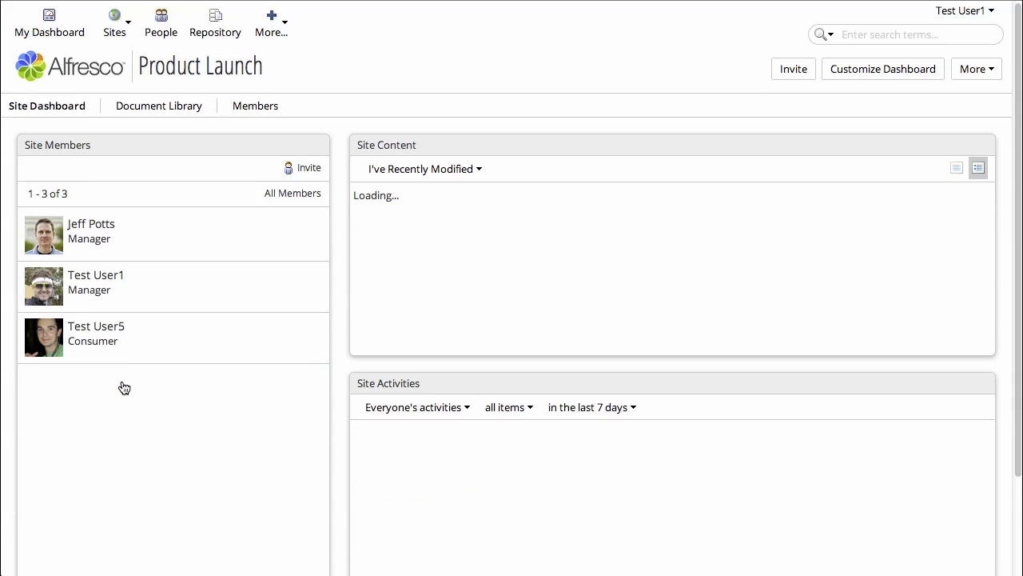
pyautogui.click(162, 104)
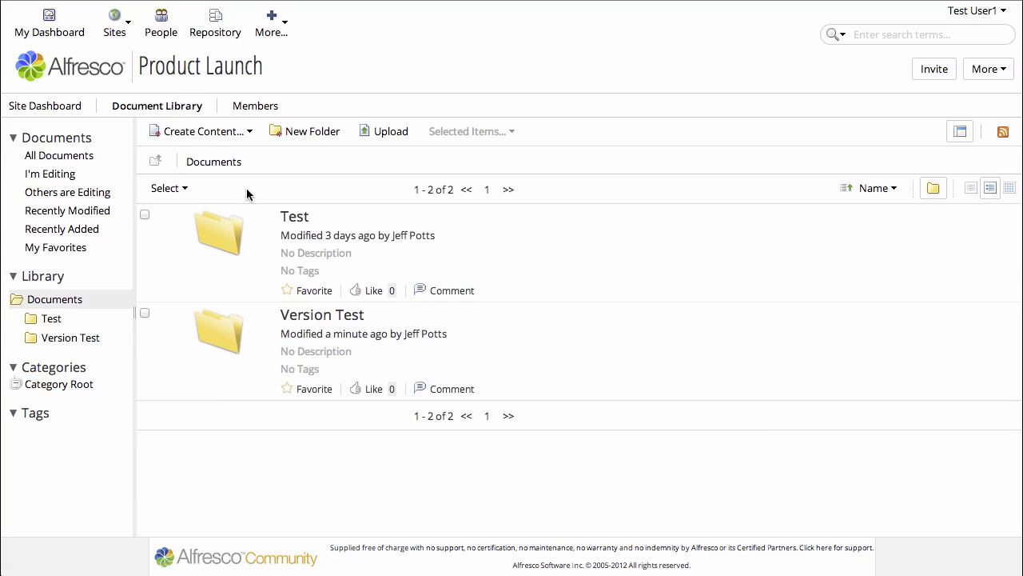
pyautogui.click(322, 316)
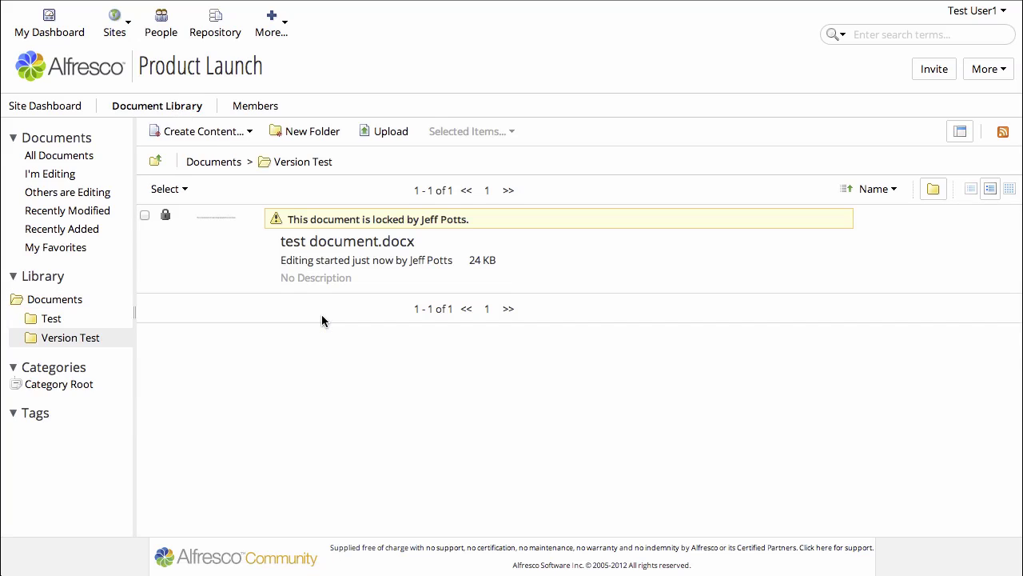
pyautogui.moveTo(353, 254)
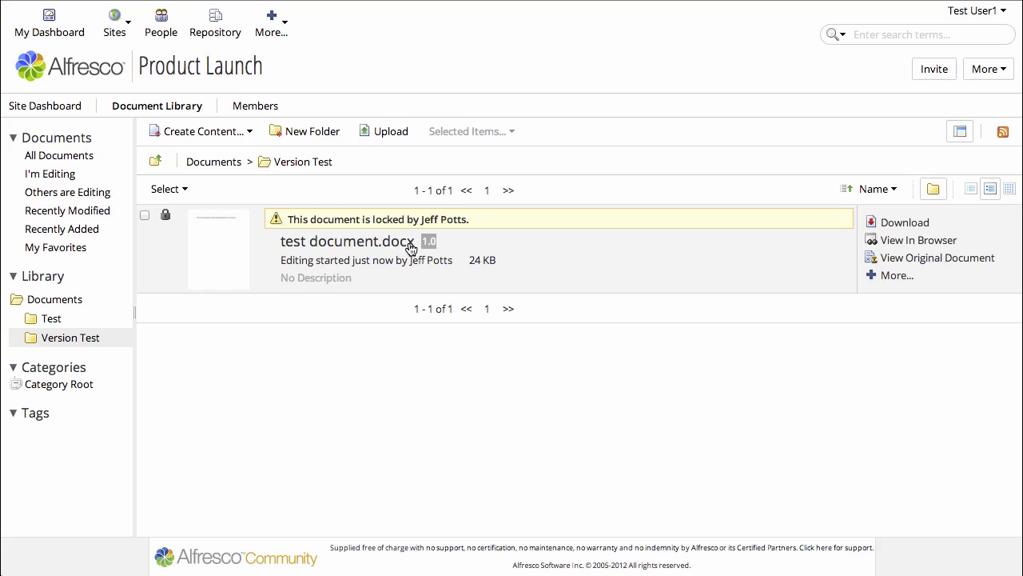
pyautogui.click(896, 277)
pyautogui.click(964, 11)
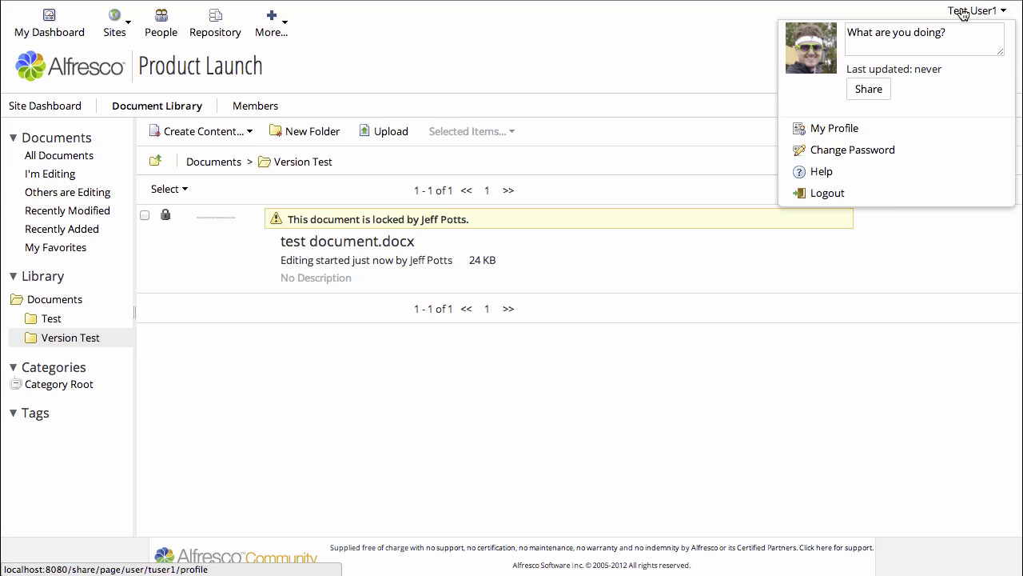
# - Log out the second user, then in Word add a paragraph saying the document is locked in the repo
pyautogui.click(839, 198)
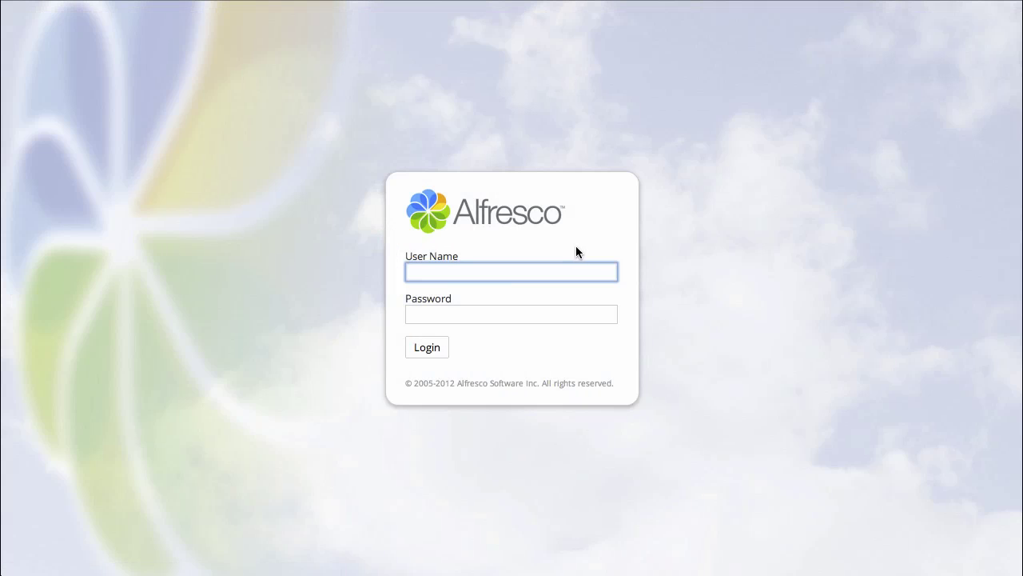
pyautogui.press('super+Tab')
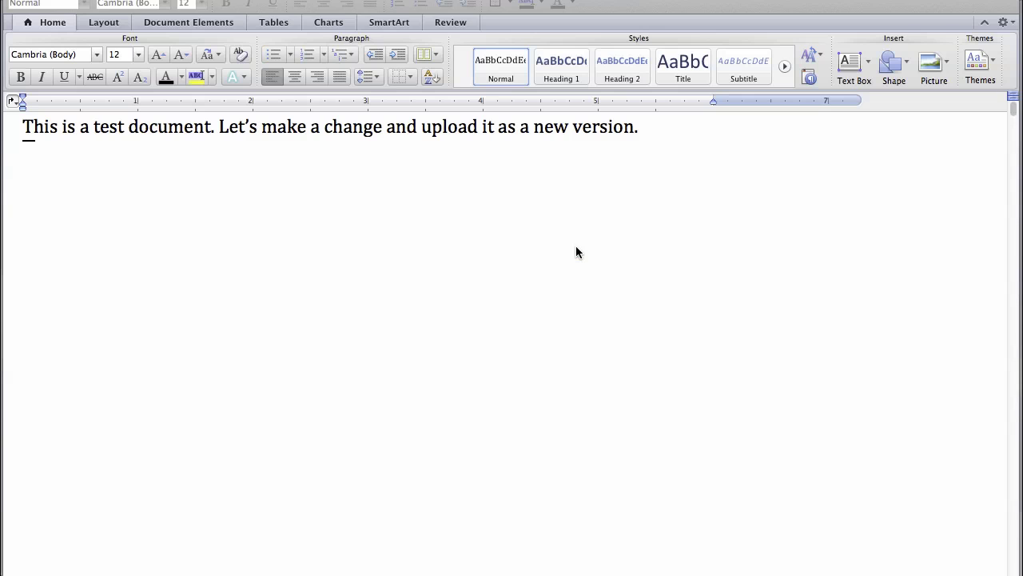
pyautogui.click(685, 135)
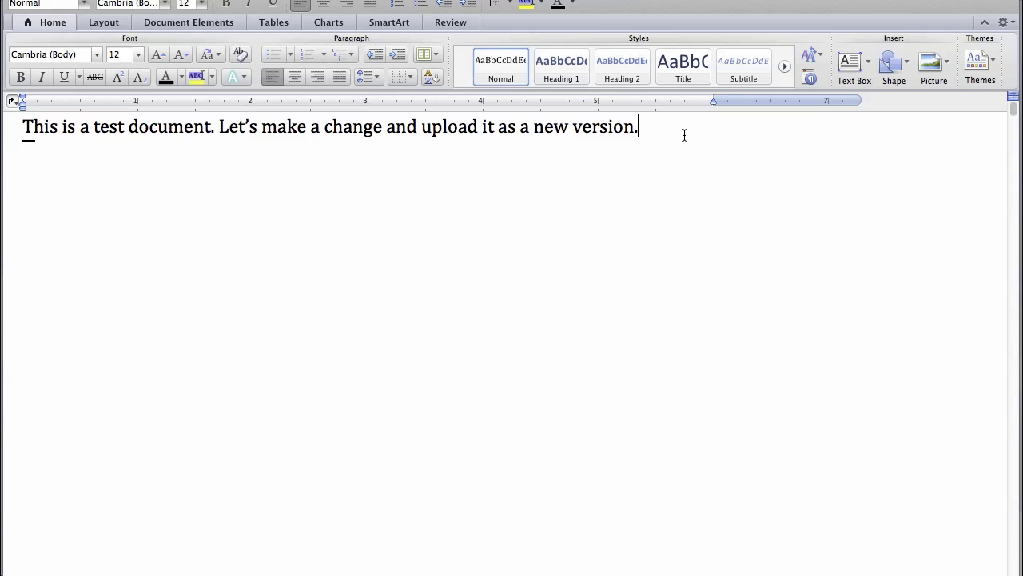
pyautogui.press('Return')
pyautogui.press('Return')
pyautogui.write('The document is locked in the repo, so no one can change it while I work on it locally')
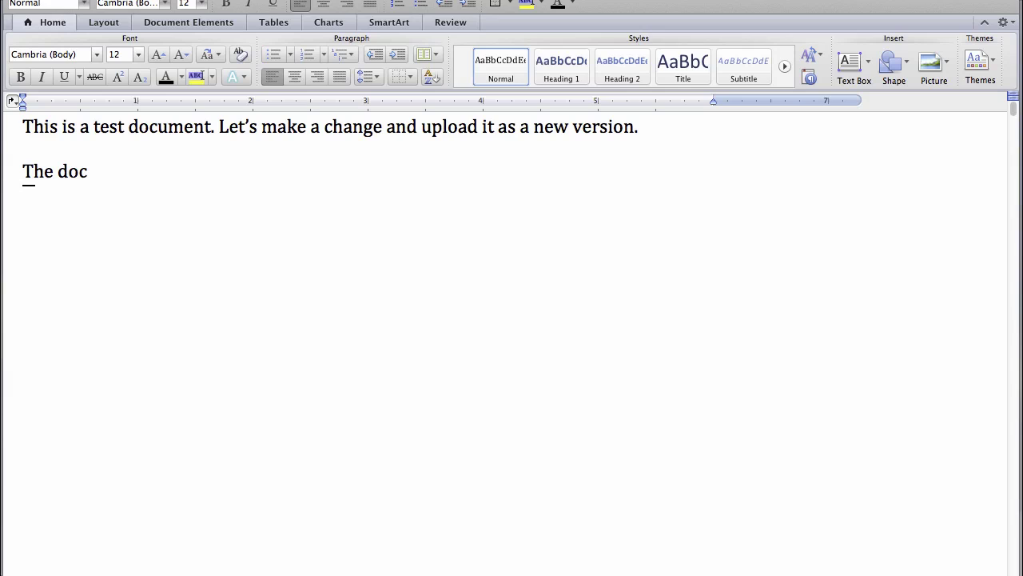
pyautogui.write('.')
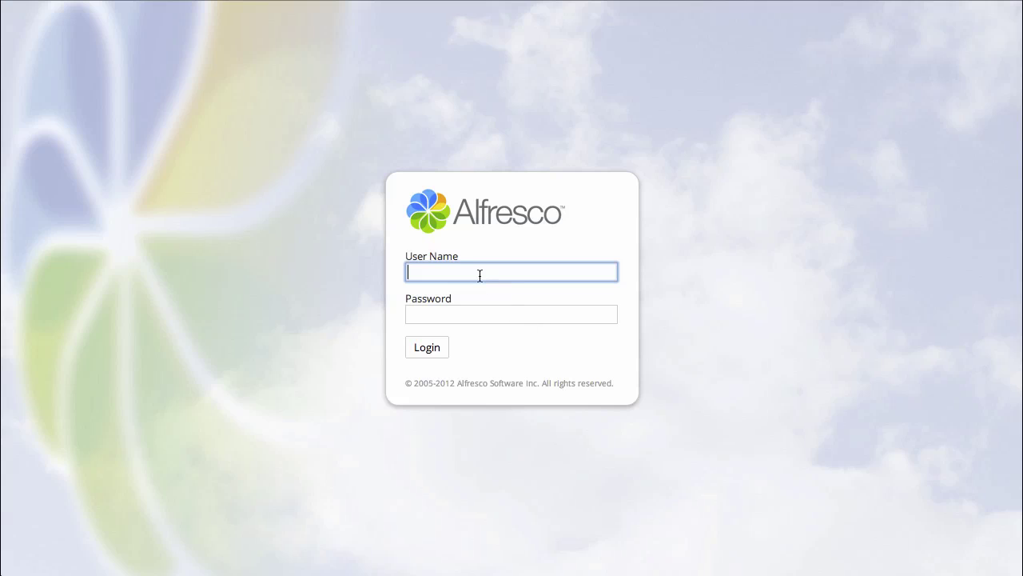
# - Sign back in to Alfresco Share with the owner's user name and password
pyautogui.write('jpotts')
pyautogui.press('Tab')
pyautogui.write('p')
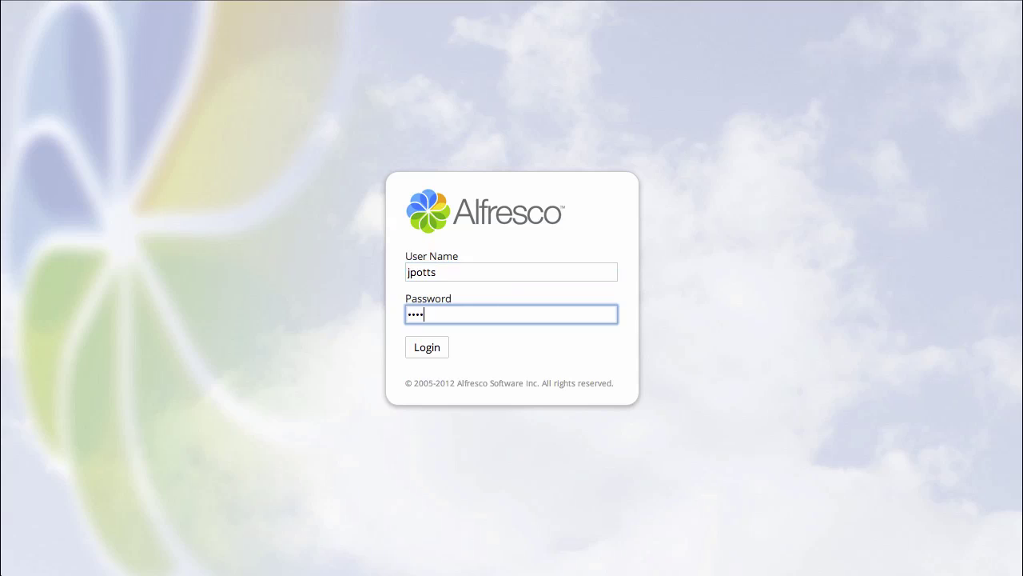
pyautogui.press('Return')
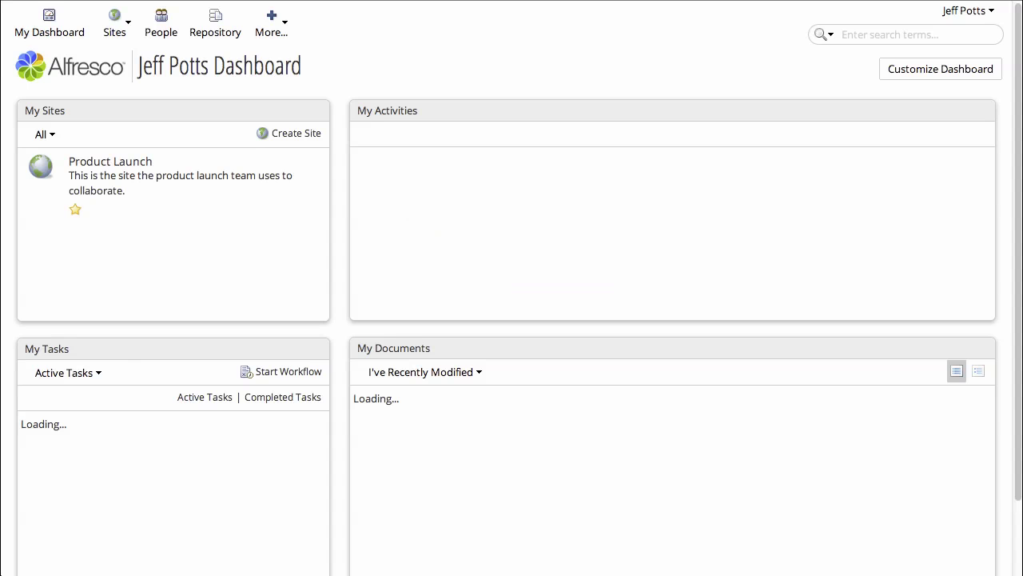
# - Go to Product Launch's Document Library and open the Version Test folder
pyautogui.click(126, 164)
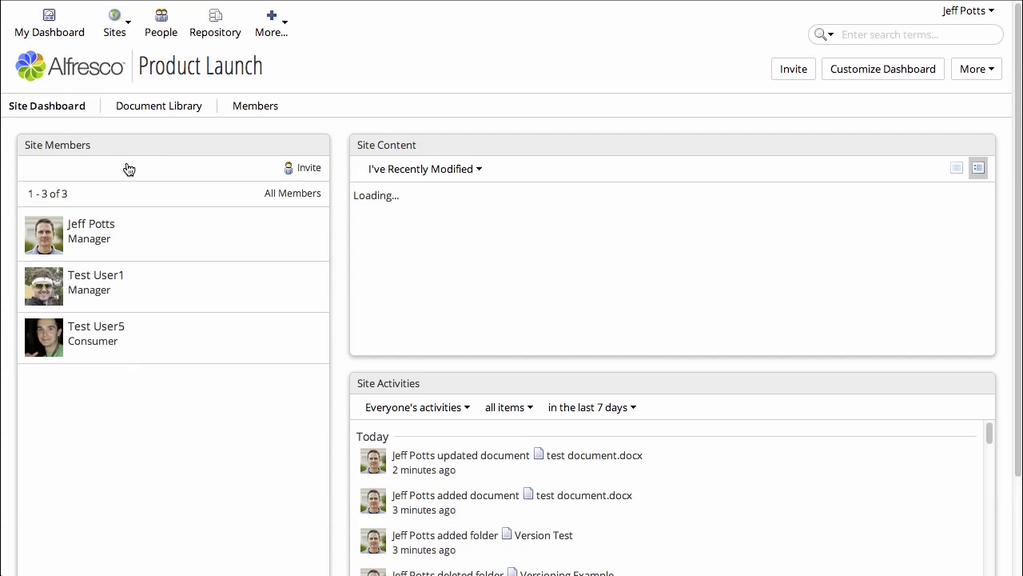
pyautogui.click(170, 116)
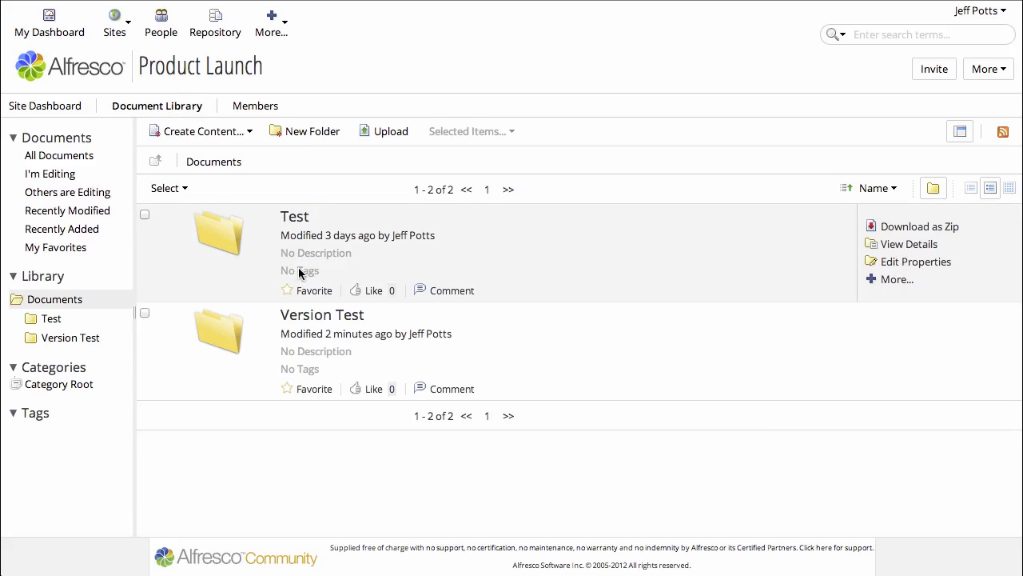
pyautogui.click(326, 314)
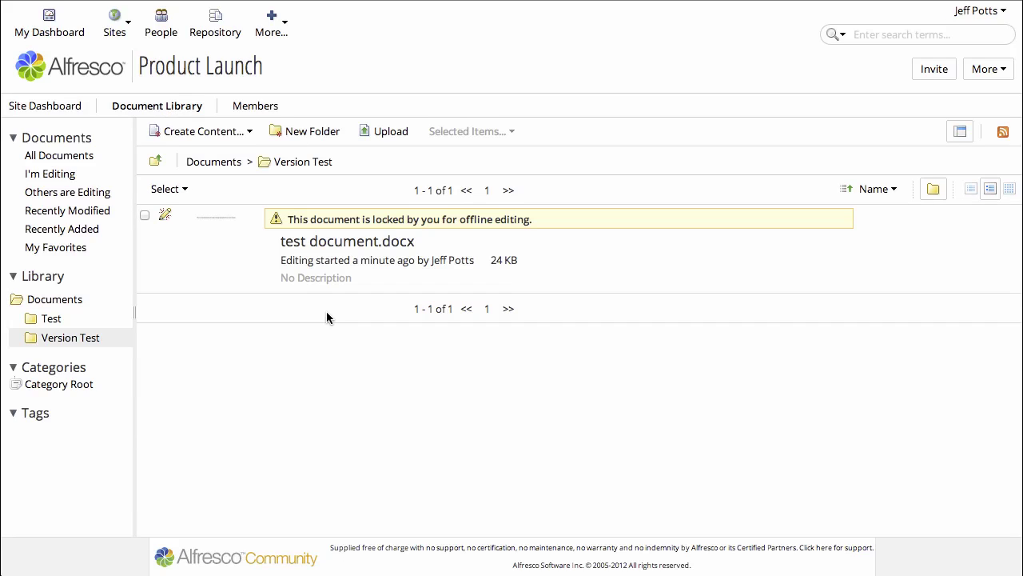
pyautogui.moveTo(338, 272)
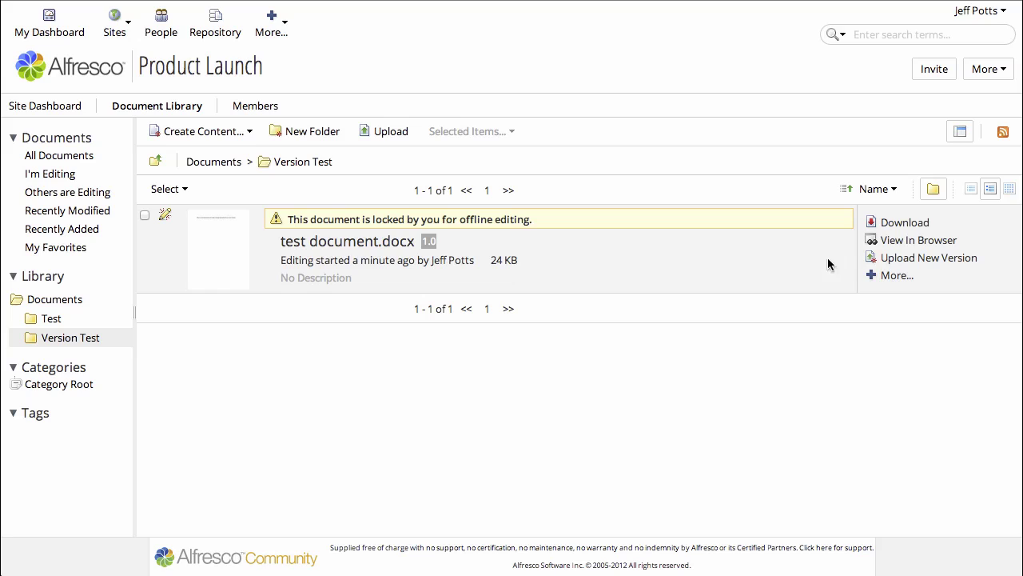
# - Pick 'test document (Working Copy) (1).docx' from Downloads as the new version to upload
pyautogui.click(891, 259)
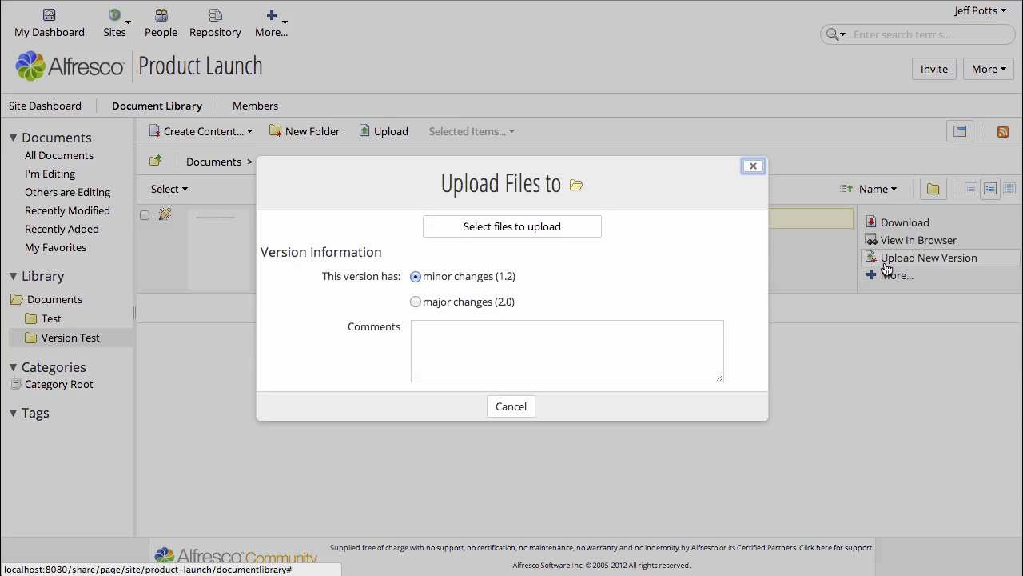
pyautogui.click(520, 227)
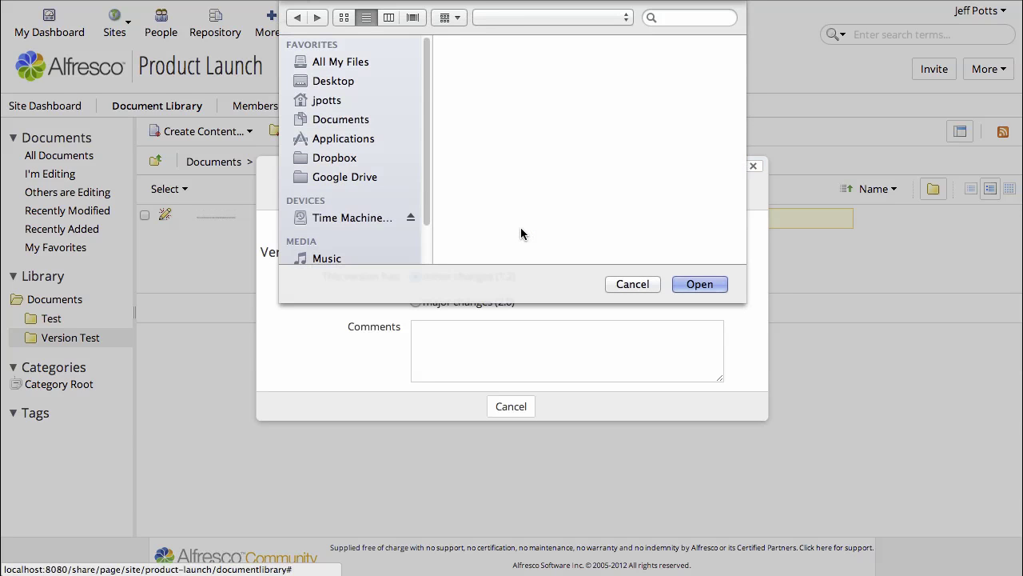
pyautogui.click(336, 103)
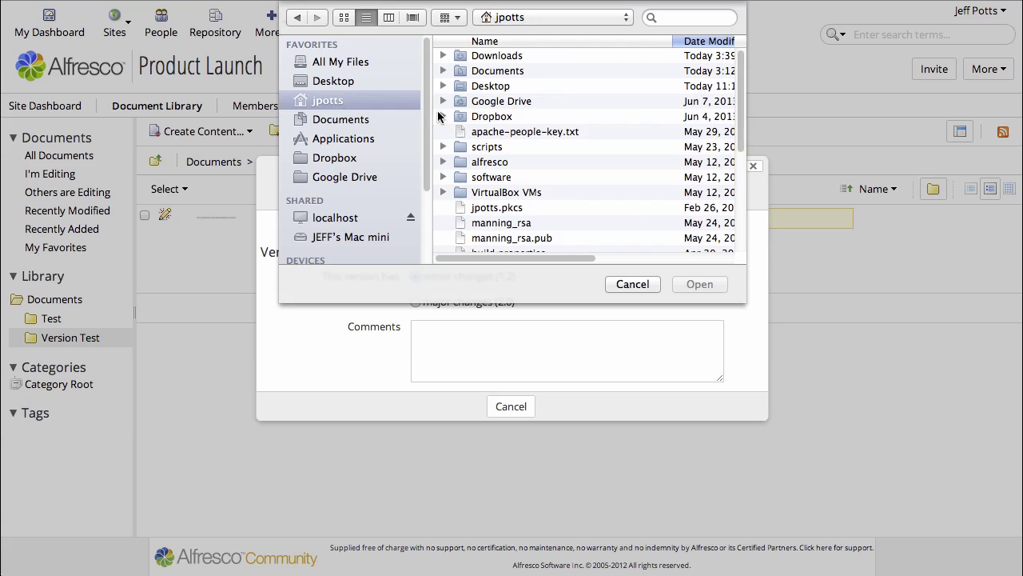
pyautogui.doubleClick(498, 55)
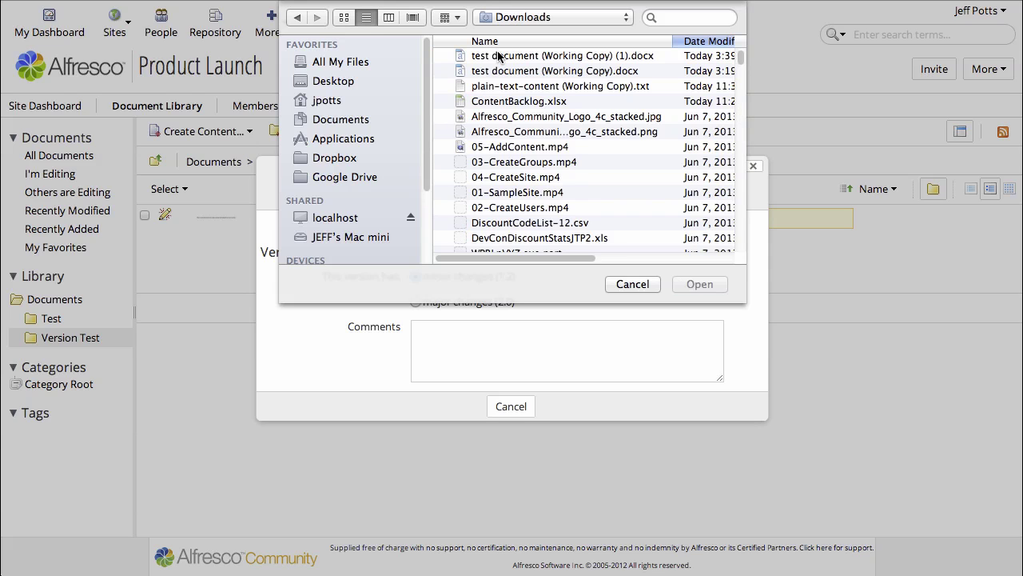
pyautogui.click(510, 61)
pyautogui.click(689, 285)
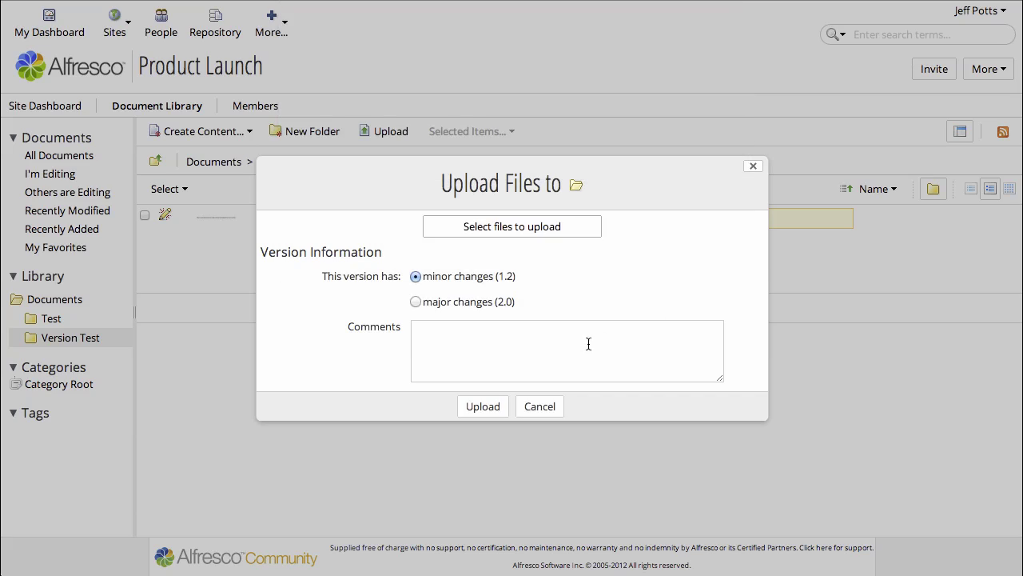
# - Upload it as minor version 1.2, commented 'here is the updated working copy from my local machine.'
pyautogui.click(533, 354)
pyautogui.write('here is the updated working copy from my local machine.')
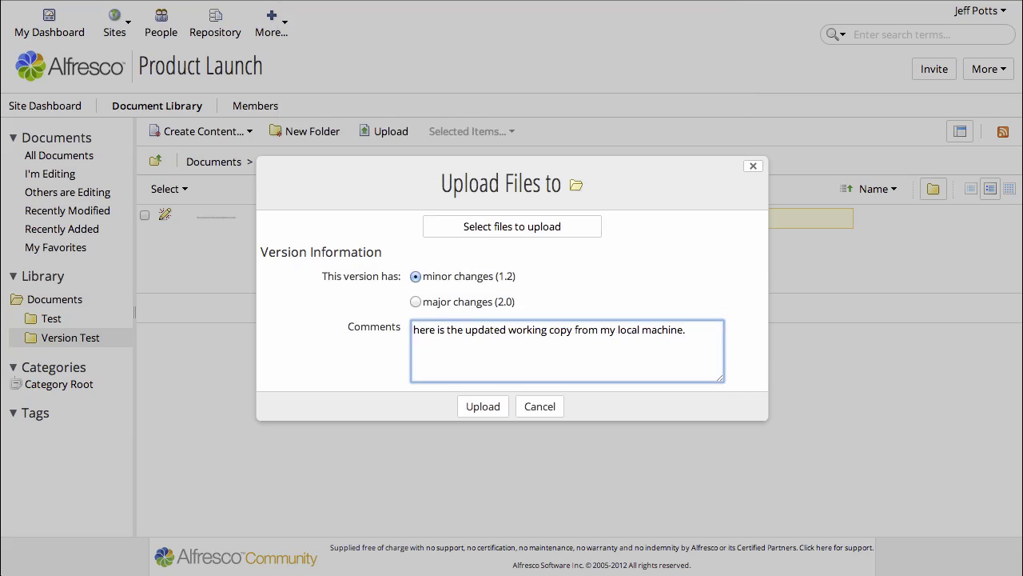
pyautogui.click(475, 409)
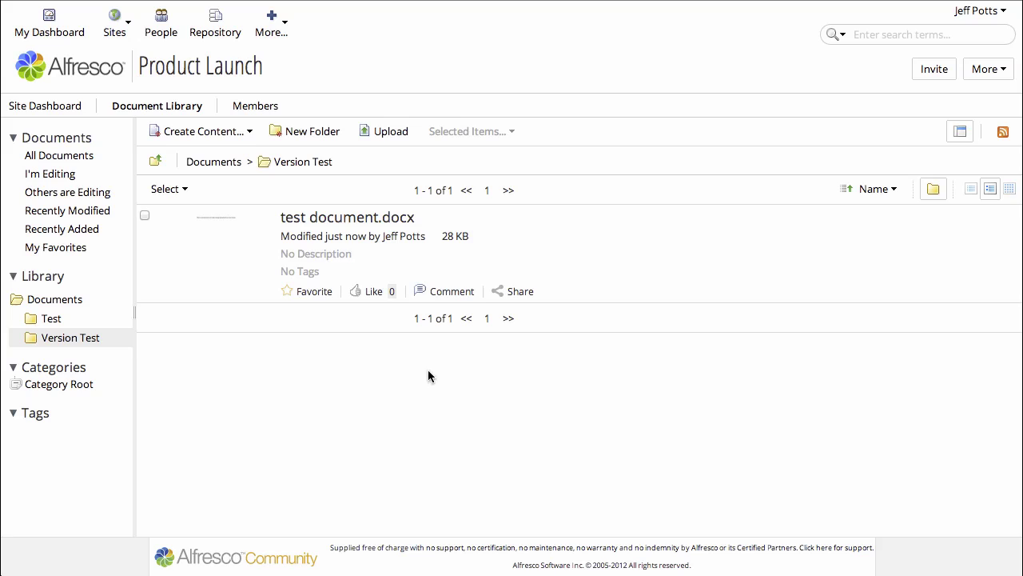
# - Open the test document.docx details page and zoom its preview to 116%
pyautogui.click(379, 224)
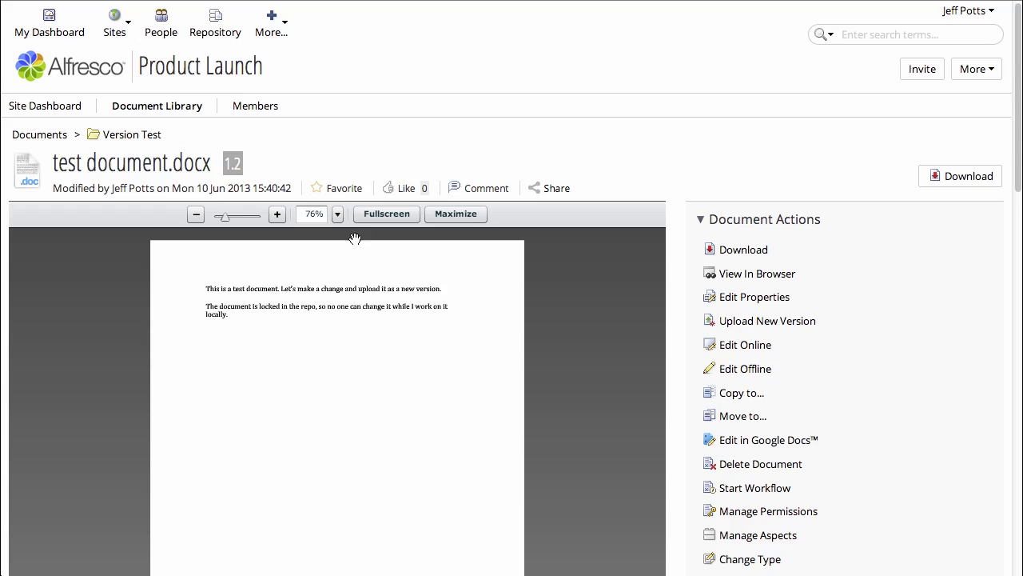
pyautogui.click(279, 215)
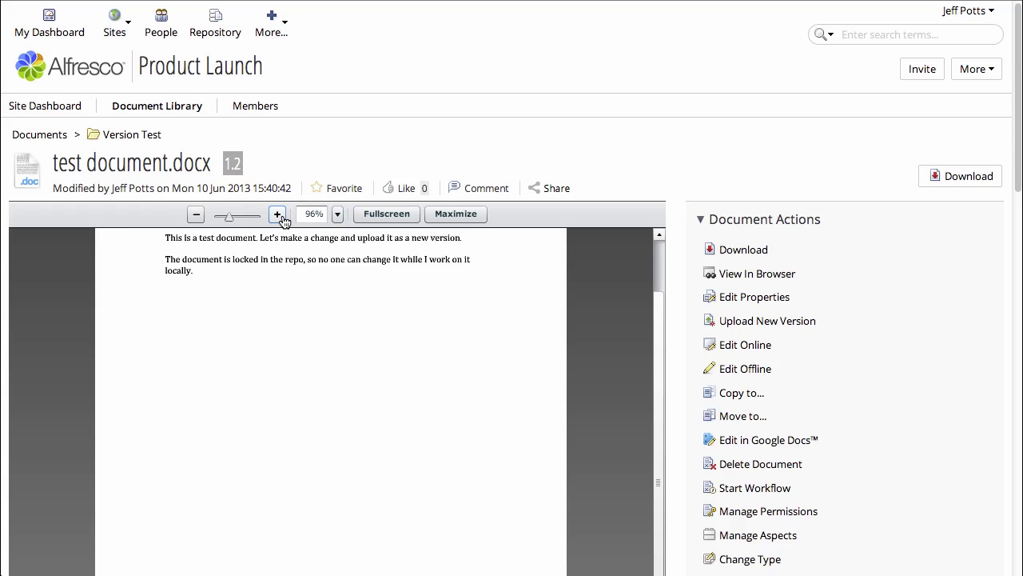
pyautogui.click(279, 215)
pyautogui.click(279, 215)
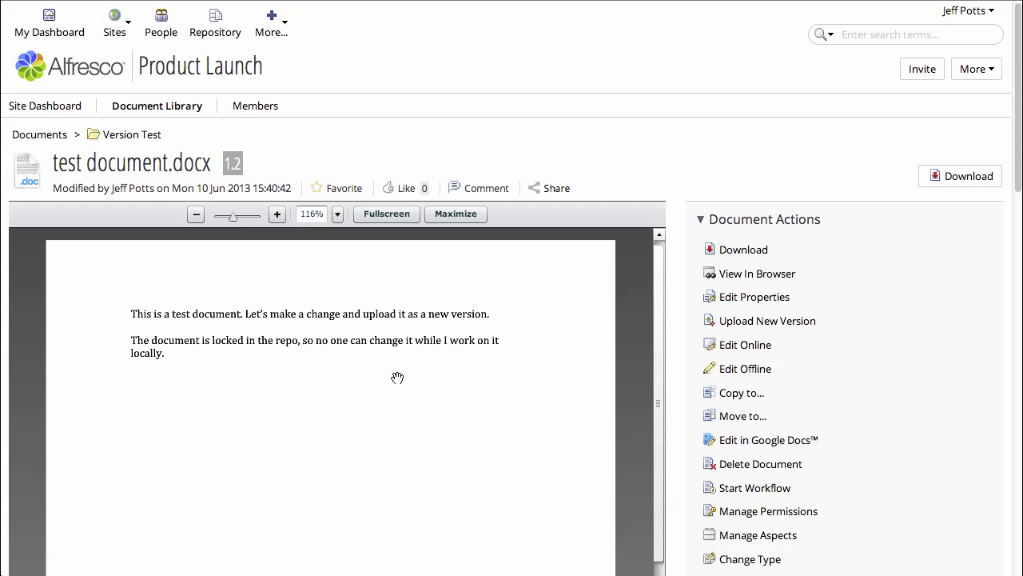
# - Scroll down to review the Version History panel, then back up
pyautogui.scroll(-5, 761, 434)
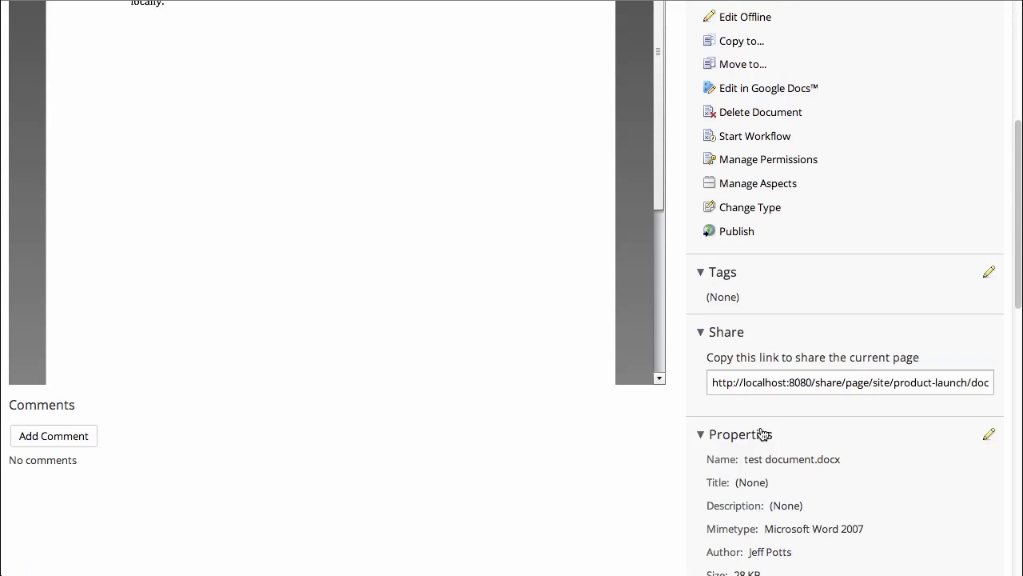
pyautogui.scroll(-8, 760, 434)
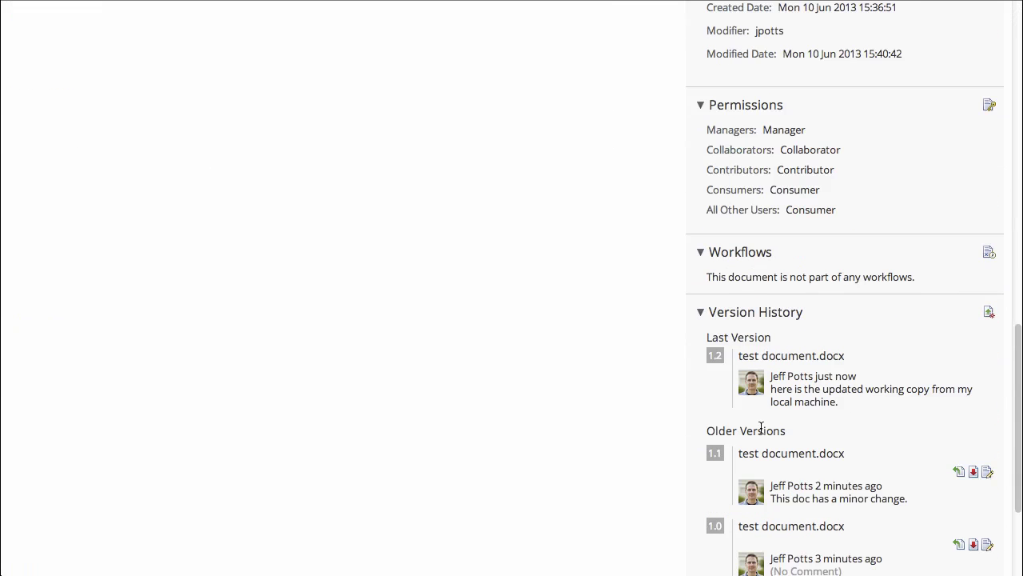
pyautogui.scroll(-1, 773, 360)
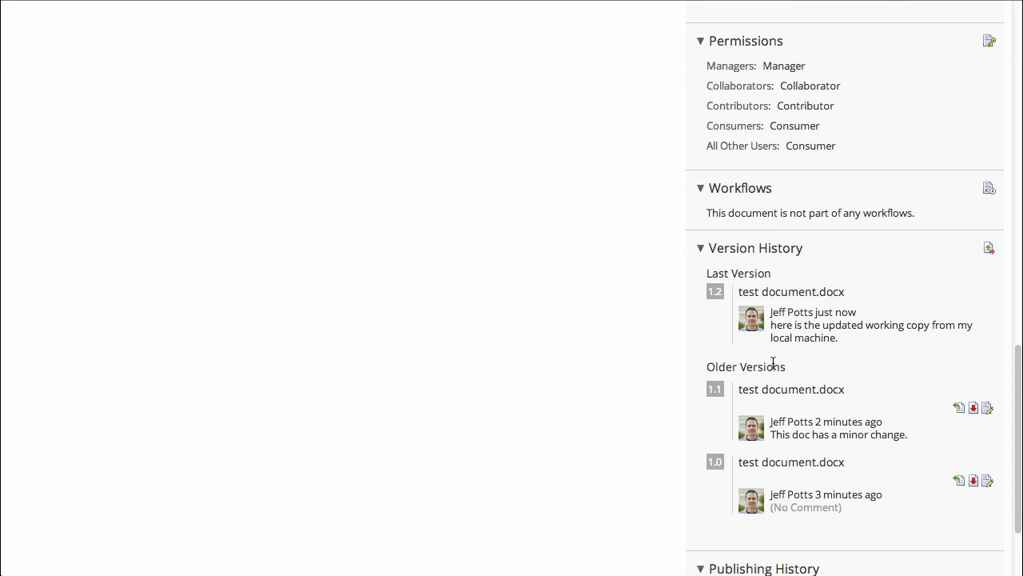
pyautogui.scroll(9, 773, 364)
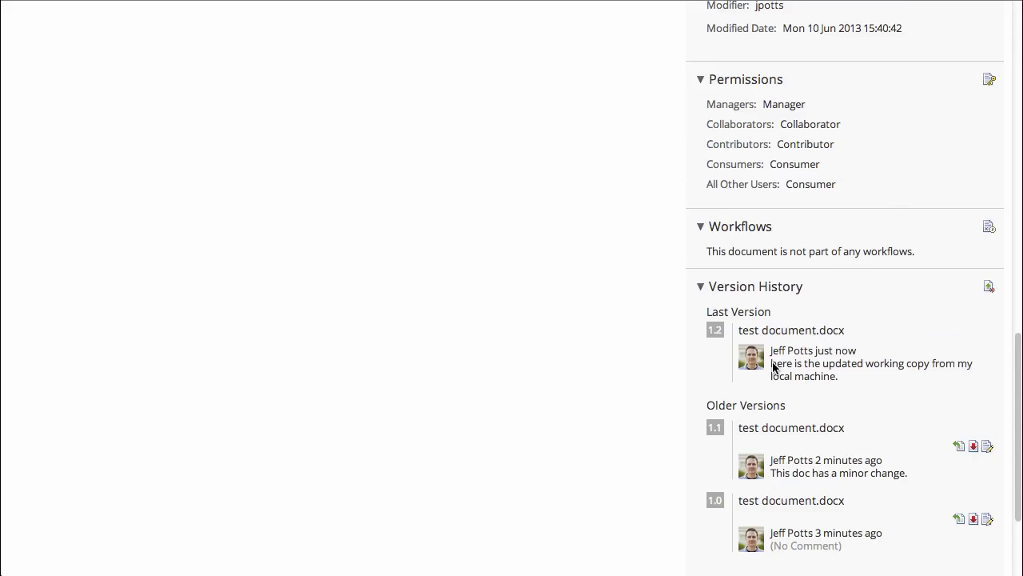
pyautogui.scroll(4, 773, 368)
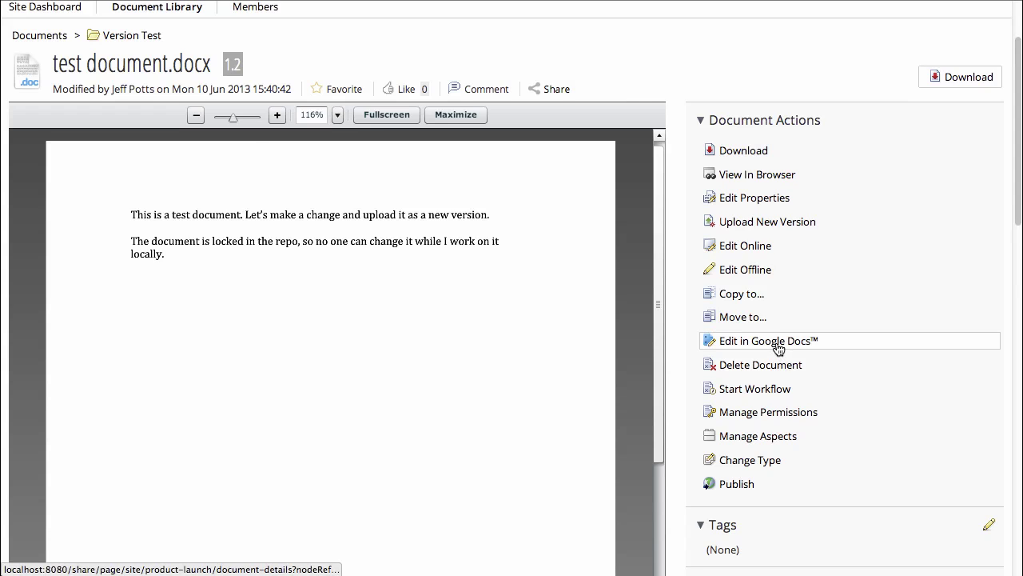
# - Edit the document in Google Docs, adding a new line 'Let's make a change in Google Docs.'
pyautogui.click(778, 349)
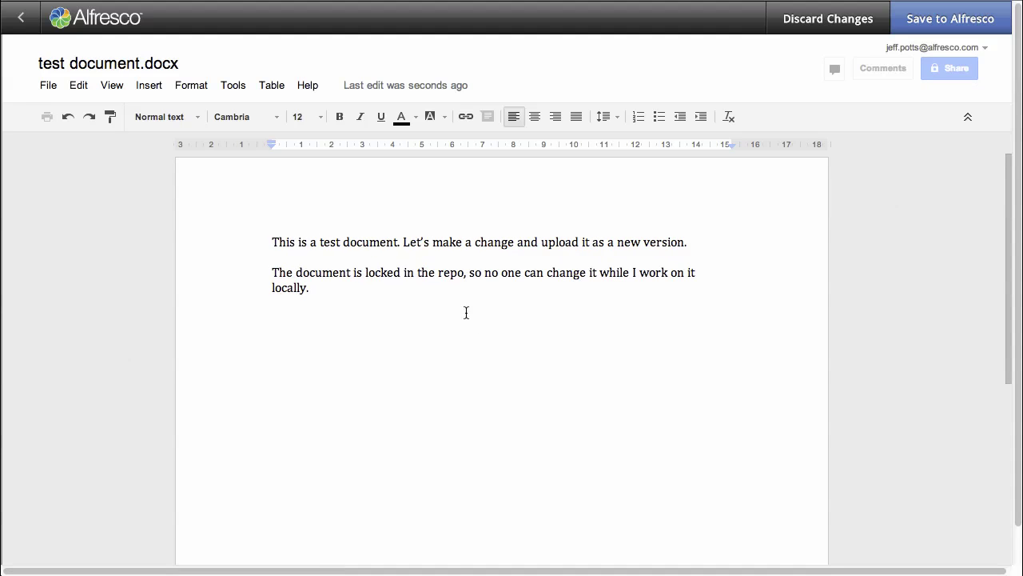
pyautogui.click(467, 312)
pyautogui.press('Return')
pyautogui.press('Return')
pyautogui.write("Let's make a change in Google Docs.")
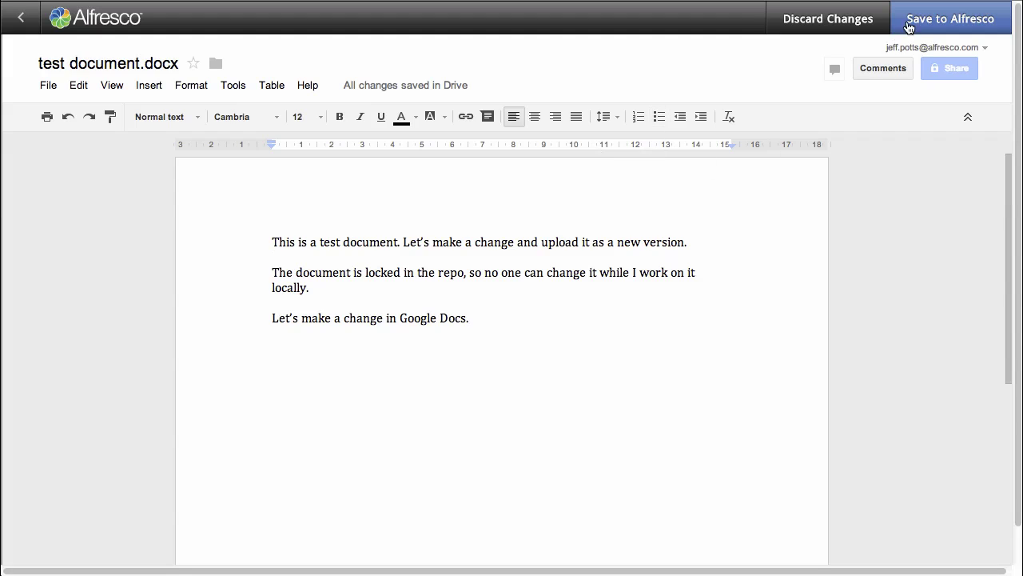
# - Save back to Alfresco as major version 2.0, commented 'This is a major change to the document'
pyautogui.click(912, 22)
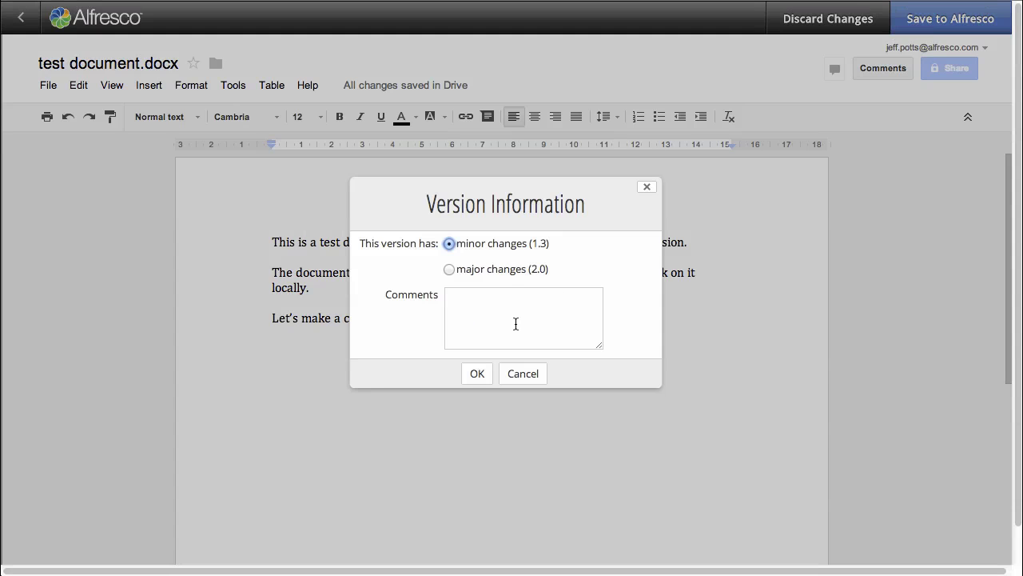
pyautogui.click(449, 269)
pyautogui.click(475, 299)
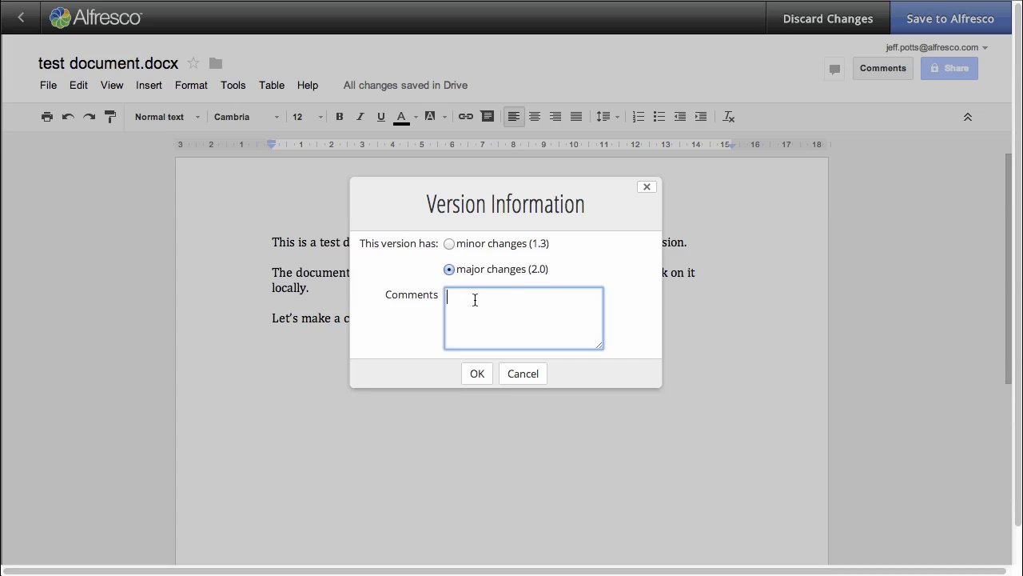
pyautogui.write('This is a major change to the document')
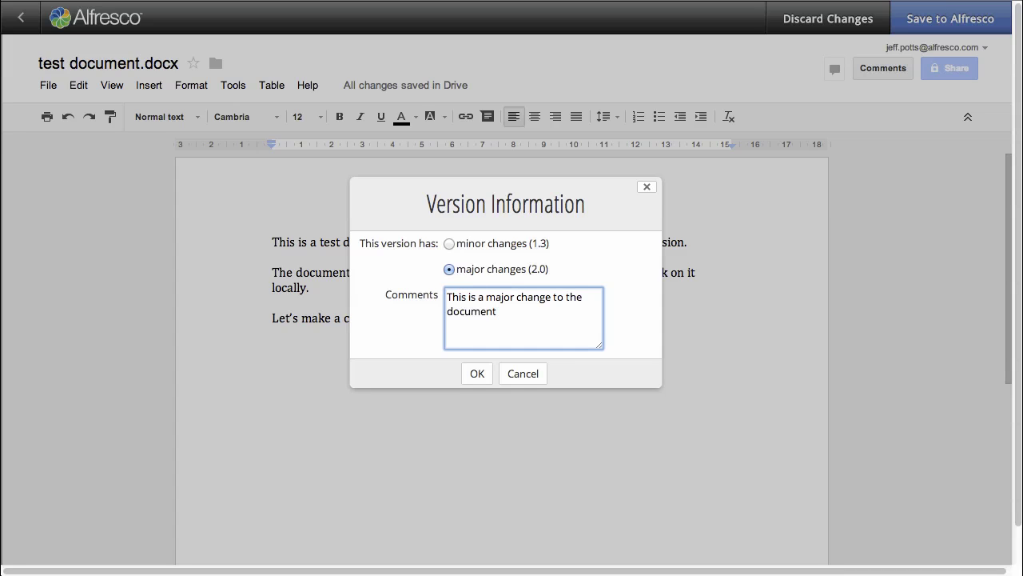
pyautogui.click(477, 373)
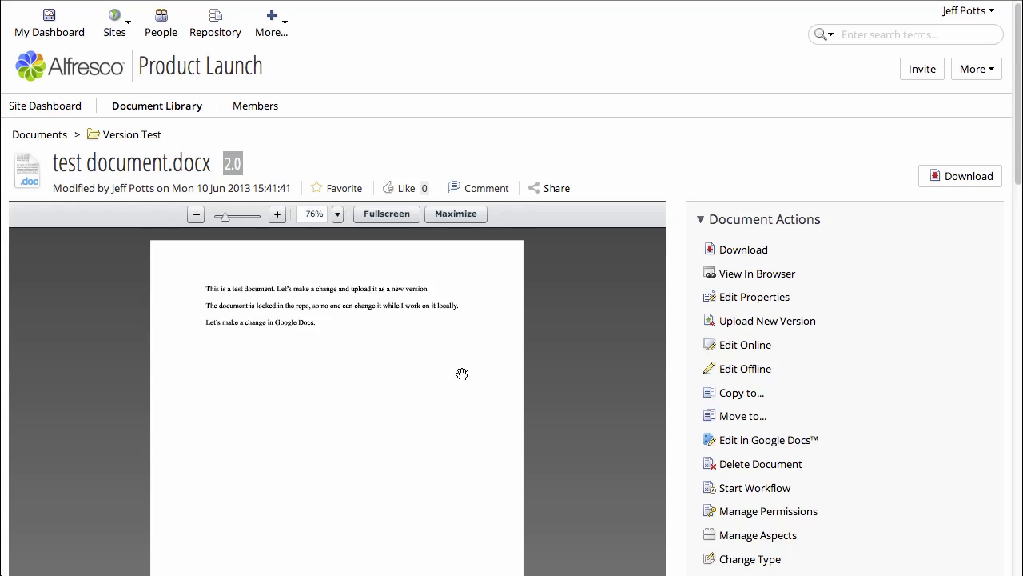
# - Zoom the version 2.0 preview to 116% and scroll down to the Version History panel
pyautogui.click(278, 215)
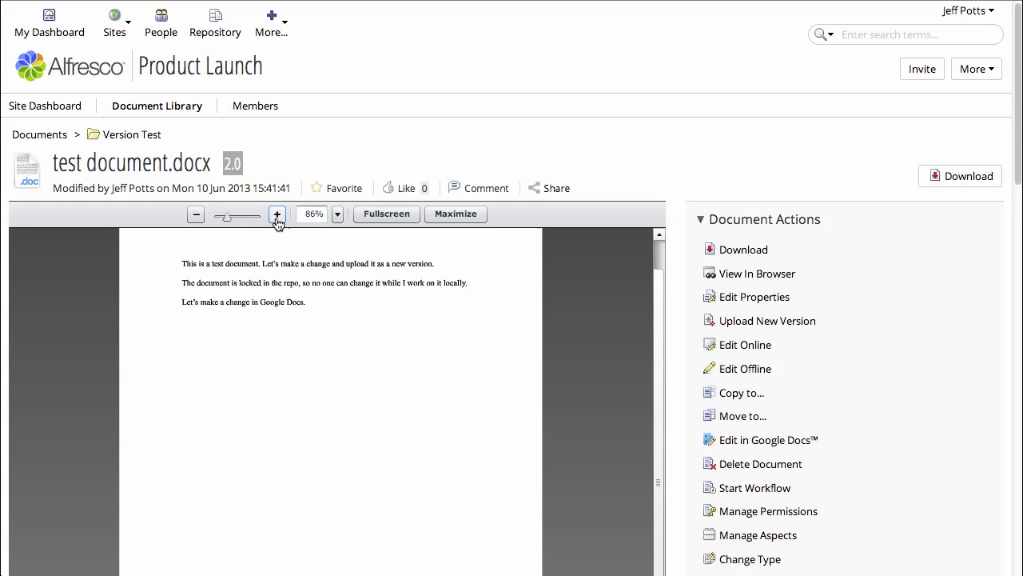
pyautogui.click(277, 214)
pyautogui.click(277, 214)
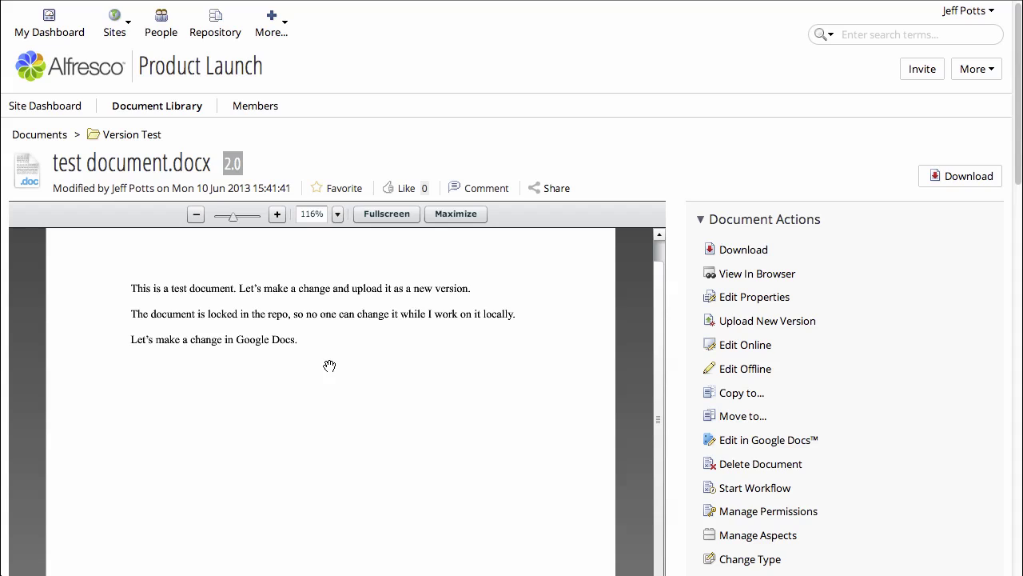
pyautogui.scroll(-15, 799, 422)
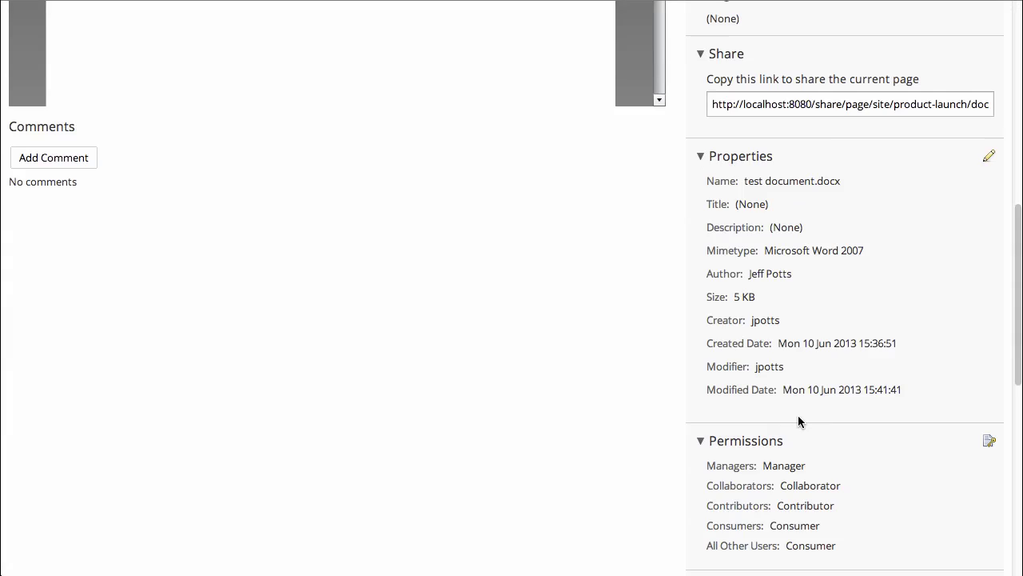
pyautogui.scroll(-2, 799, 422)
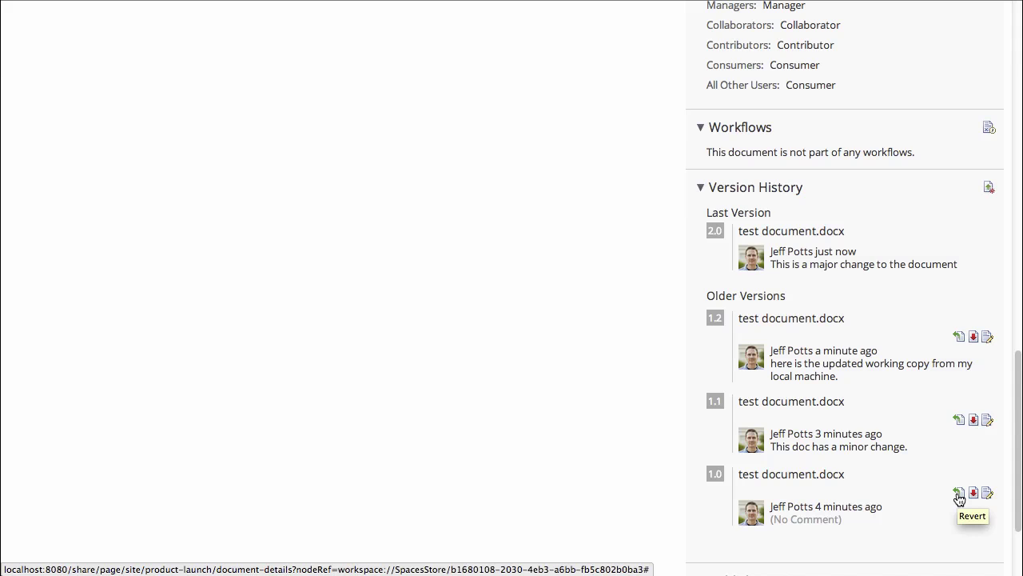
# - Revert version 1.0 as major version 3.0 with comment 'Let's go back to the original.'
pyautogui.click(958, 496)
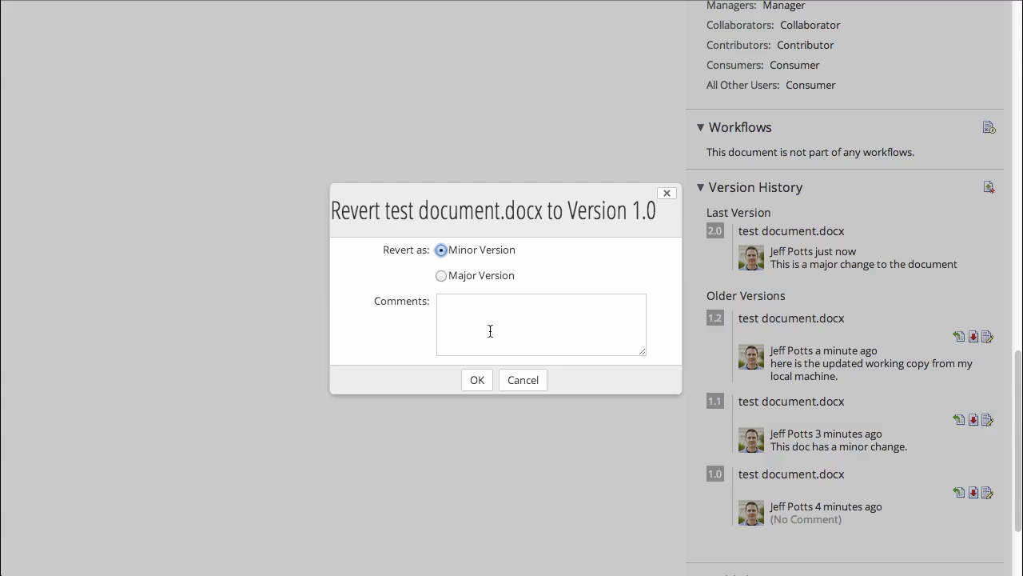
pyautogui.click(442, 275)
pyautogui.click(456, 303)
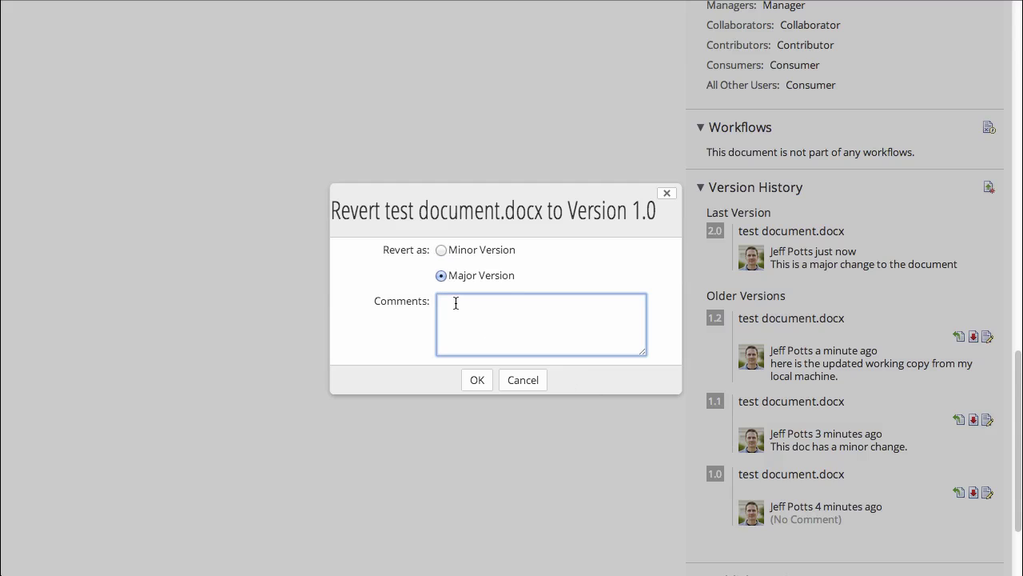
pyautogui.write("Let's go back to the original.")
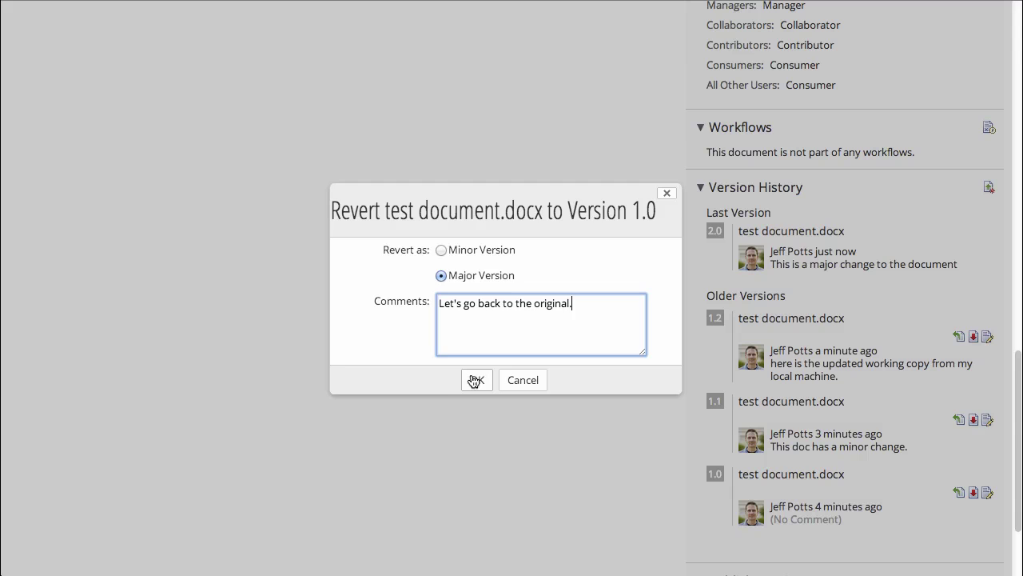
pyautogui.click(475, 380)
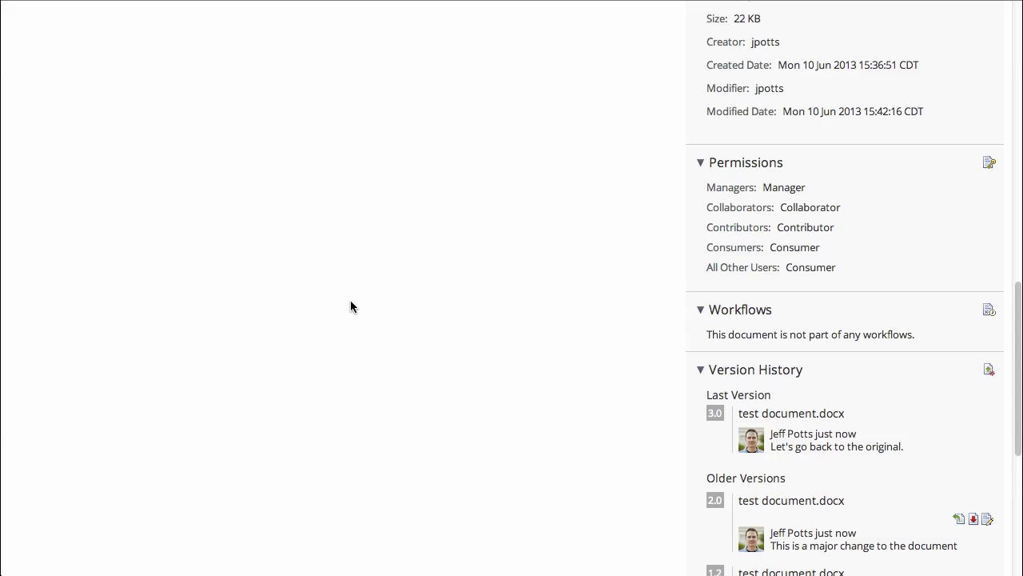
pyautogui.scroll(10, 349, 303)
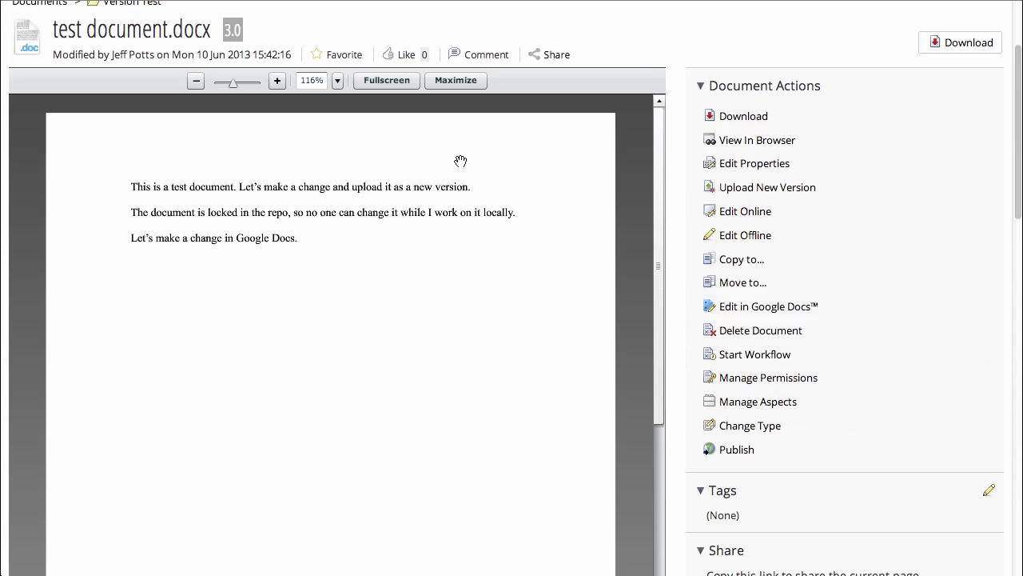